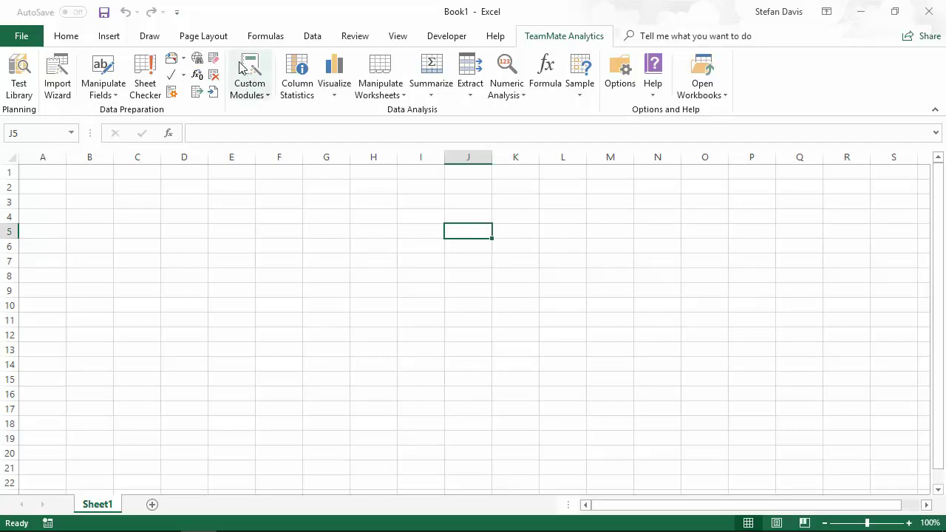
In the Custom Module Manager, create a new module named 'Flight delays'.
click(248, 85)
click(260, 112)
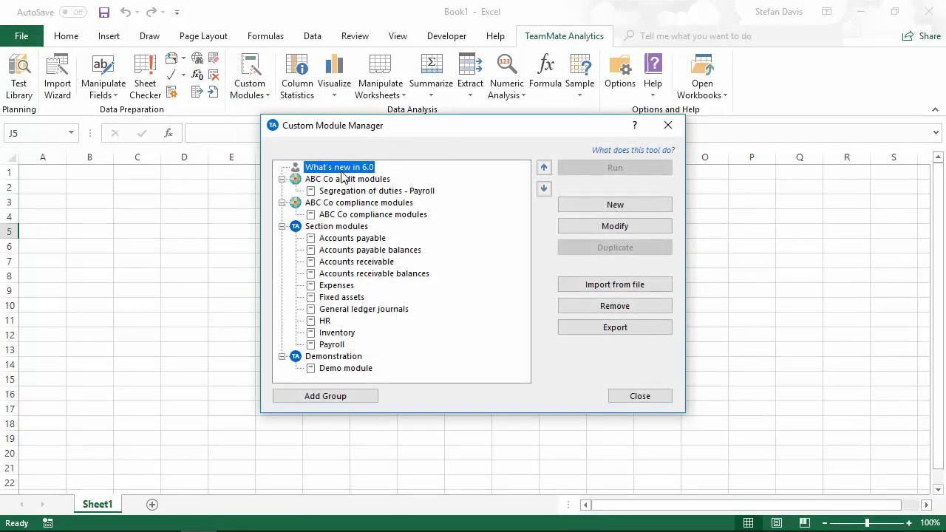
click(614, 205)
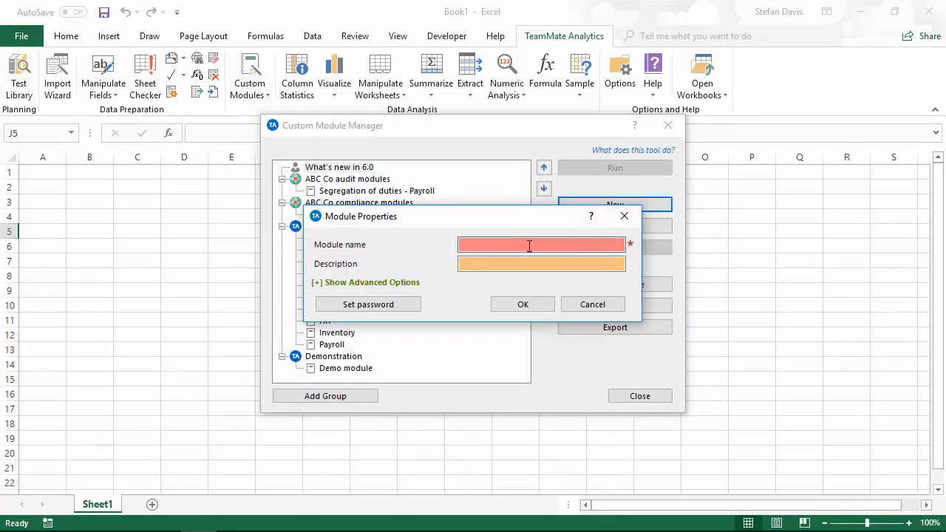
text(Flight delays)
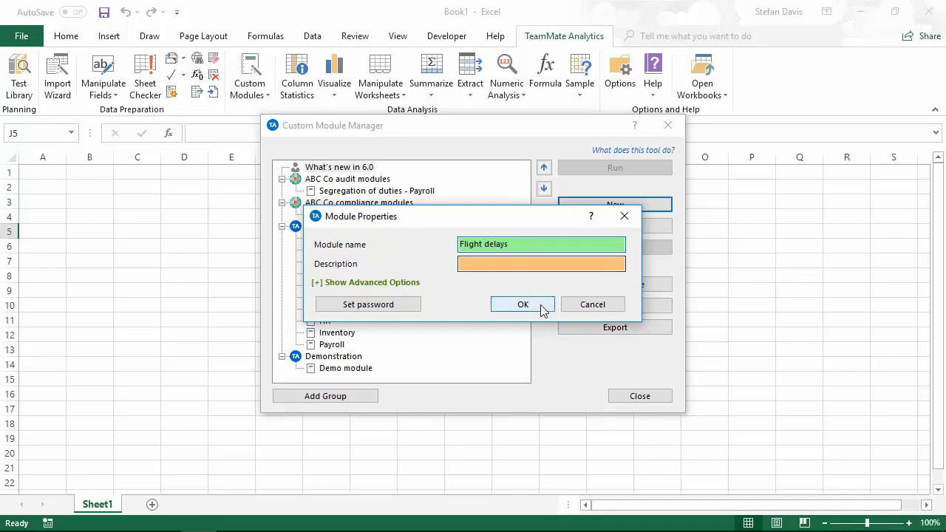
click(540, 304)
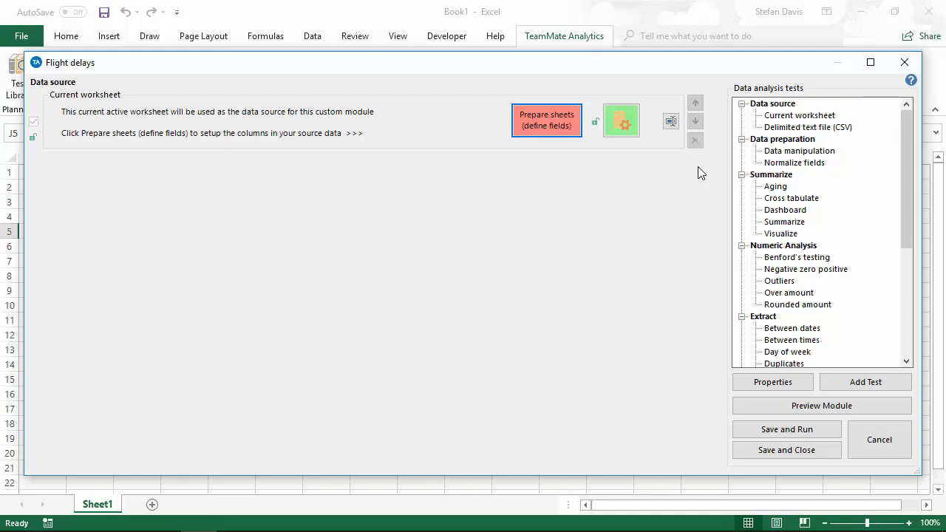
Choose flights.csv as the delimited CSV data source and preview its flight records.
click(798, 126)
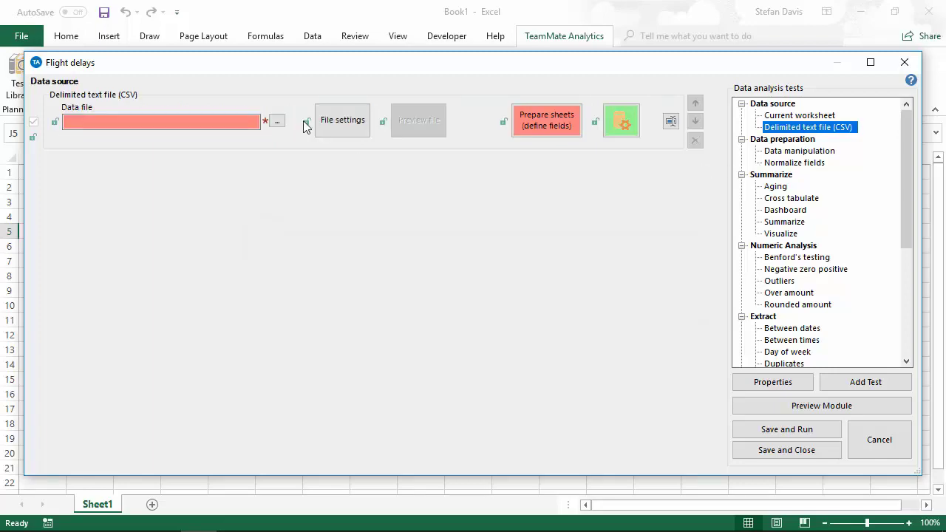
click(277, 122)
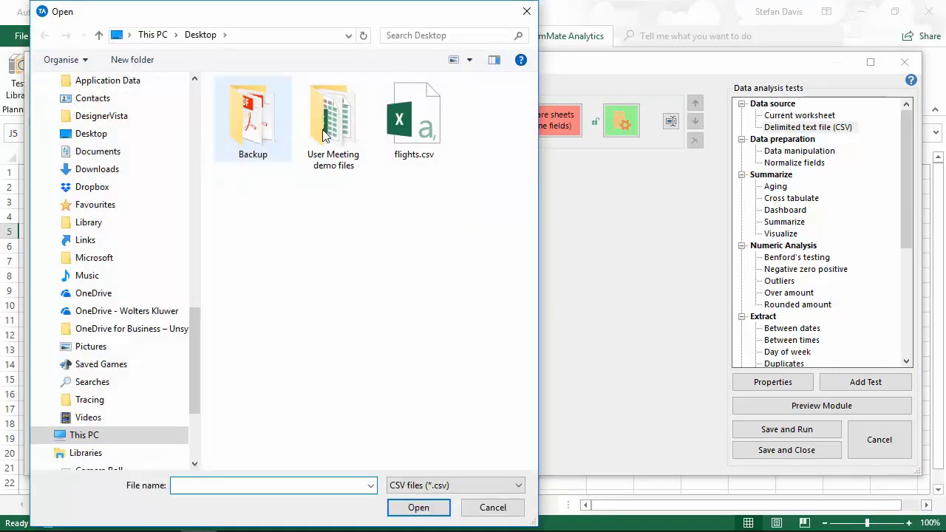
double_click(427, 129)
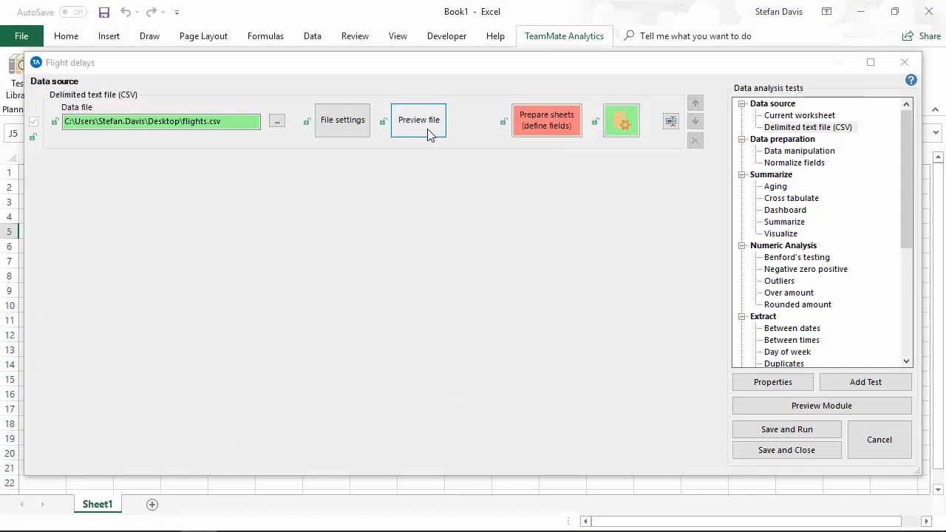
click(427, 129)
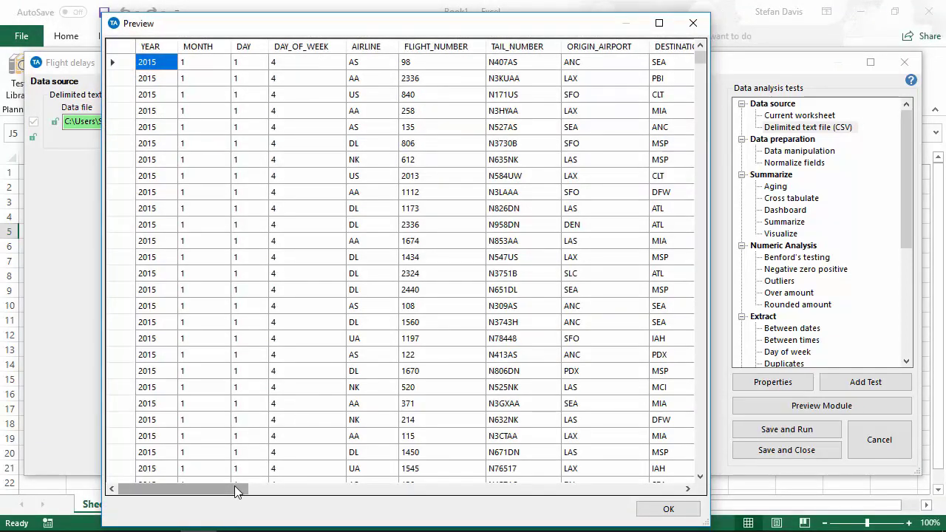
drag(237, 491, 667, 507)
click(668, 509)
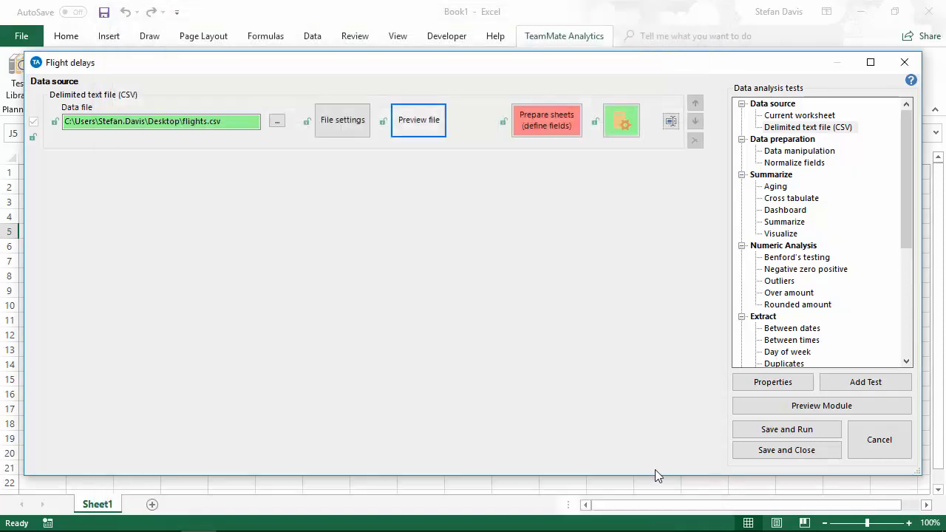
Auto-generate the field definitions from flights.csv and set YEAR to Numeric.
click(552, 122)
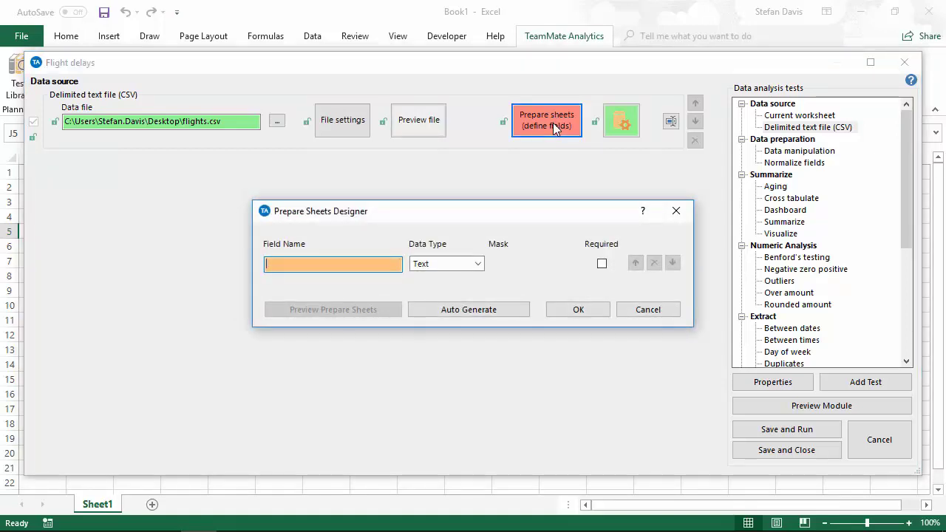
click(486, 309)
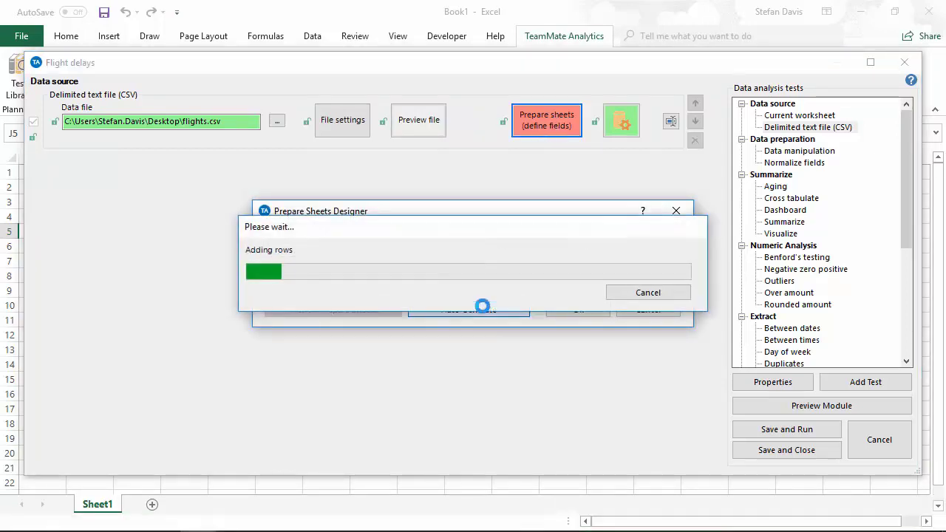
drag(464, 217, 461, 93)
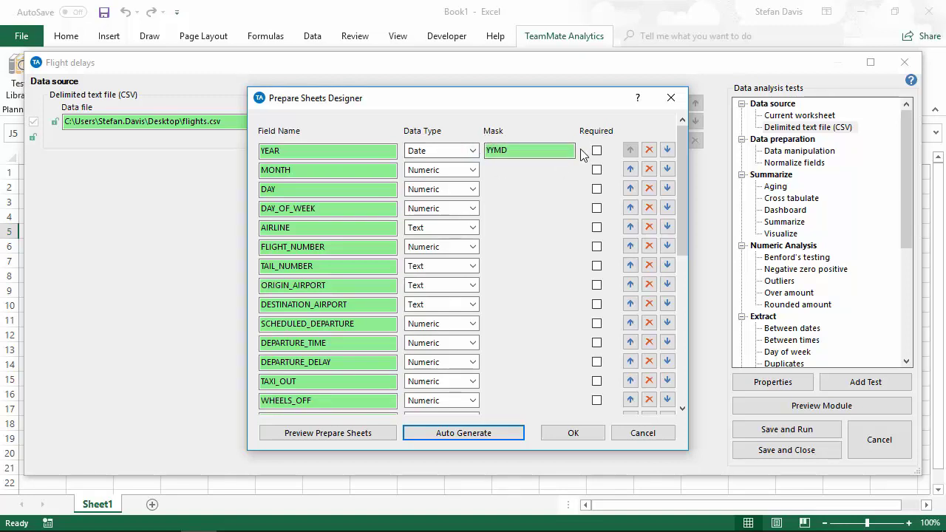
click(466, 151)
click(451, 174)
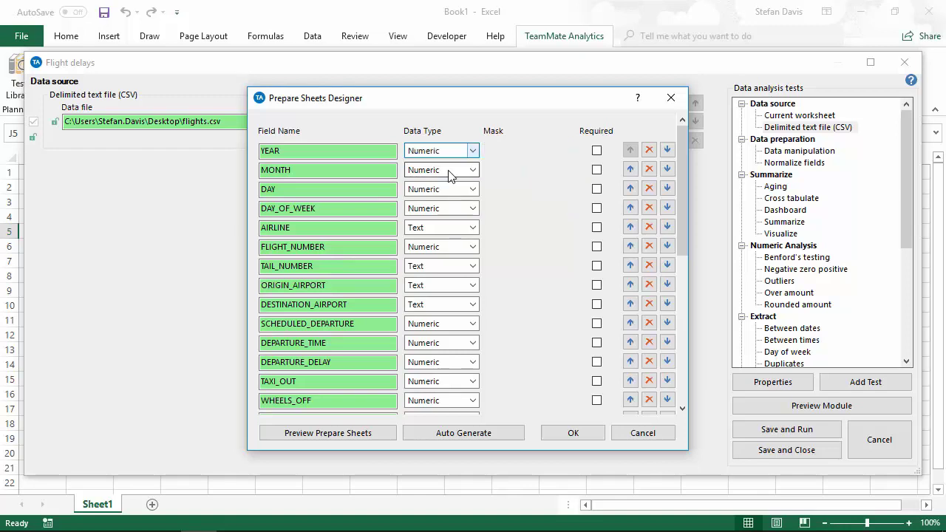
Delete the delay, arrival, taxi, air-time and departure-time fields, keeping 13 fields.
drag(683, 176, 673, 346)
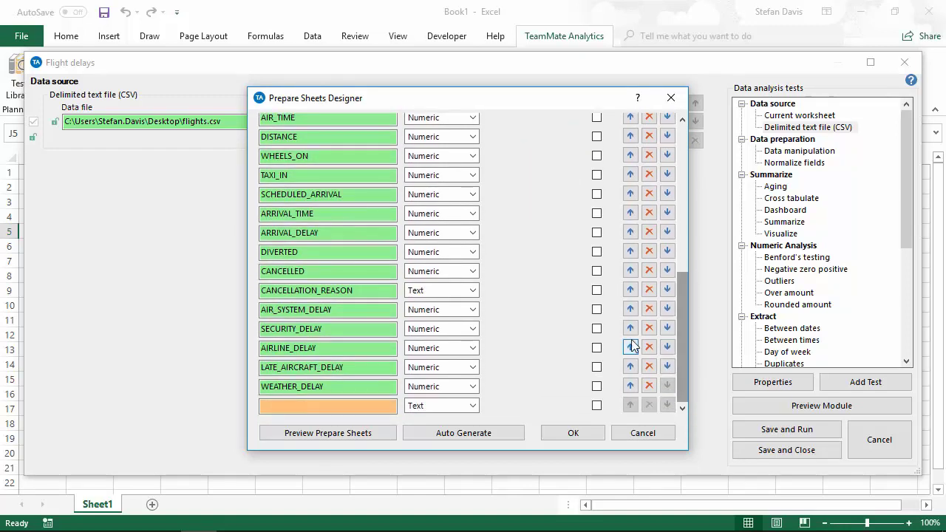
click(649, 386)
click(650, 386)
click(649, 386)
click(650, 385)
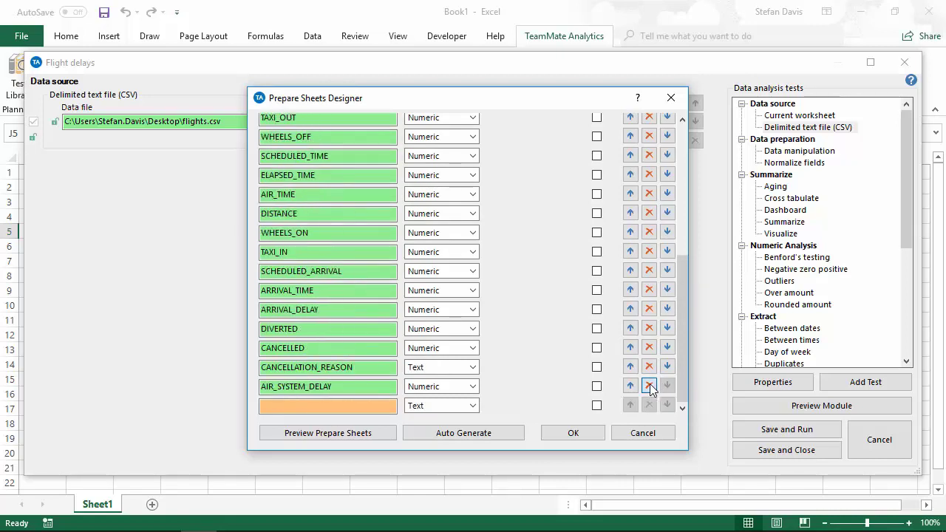
click(650, 385)
click(649, 386)
click(650, 347)
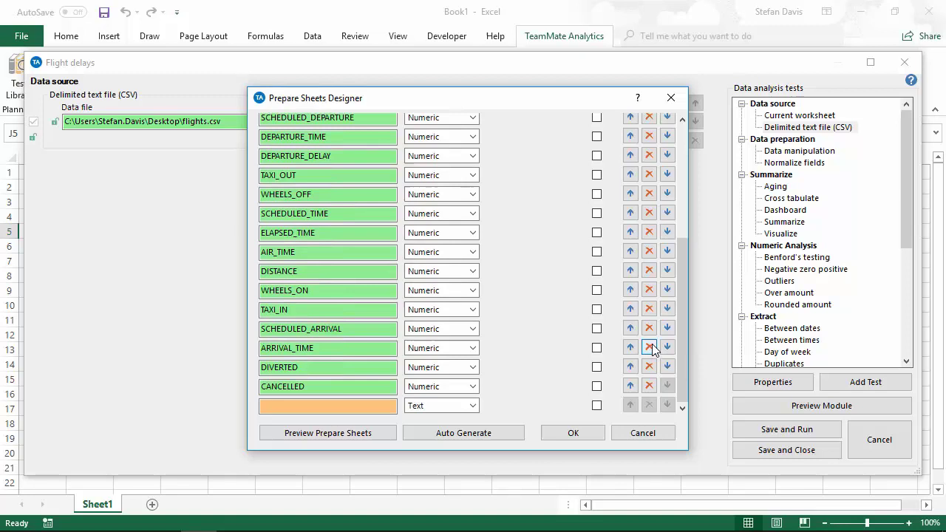
click(650, 347)
click(652, 347)
click(650, 347)
click(650, 347)
click(650, 329)
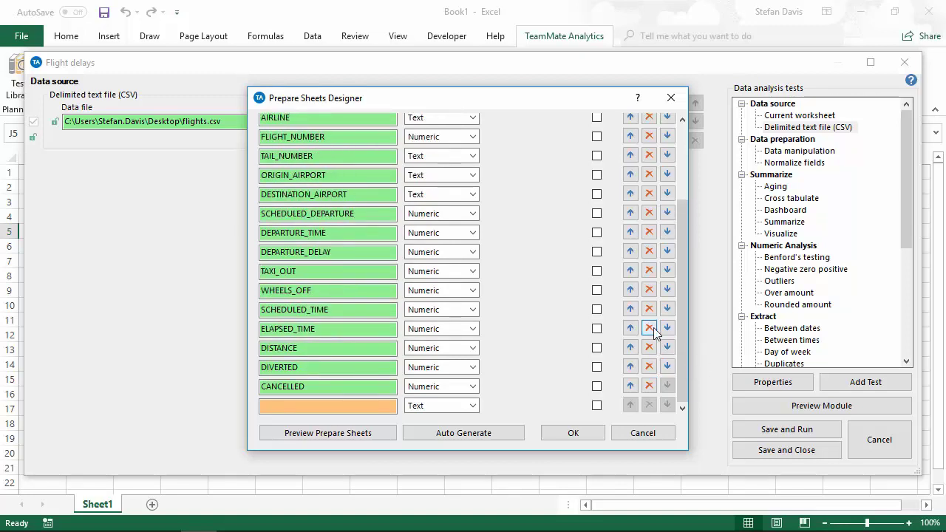
click(650, 329)
click(651, 329)
click(651, 329)
click(650, 329)
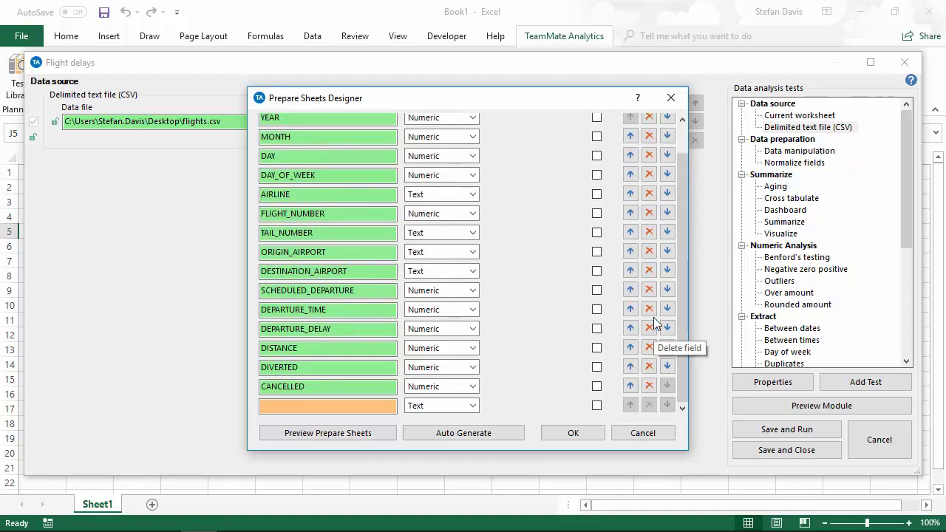
click(650, 309)
click(650, 308)
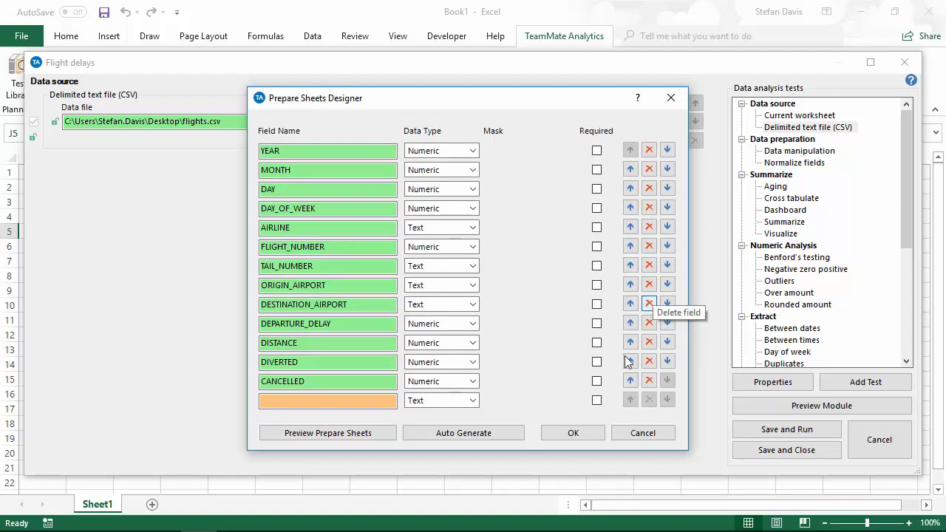
click(590, 436)
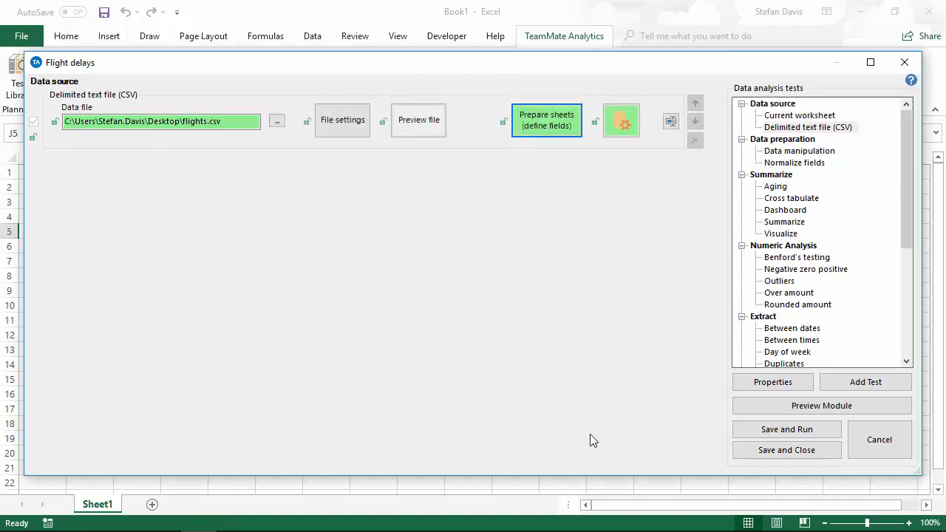
Add an Over amount test flagging DEPARTURE_DELAY over 600.
double_click(810, 296)
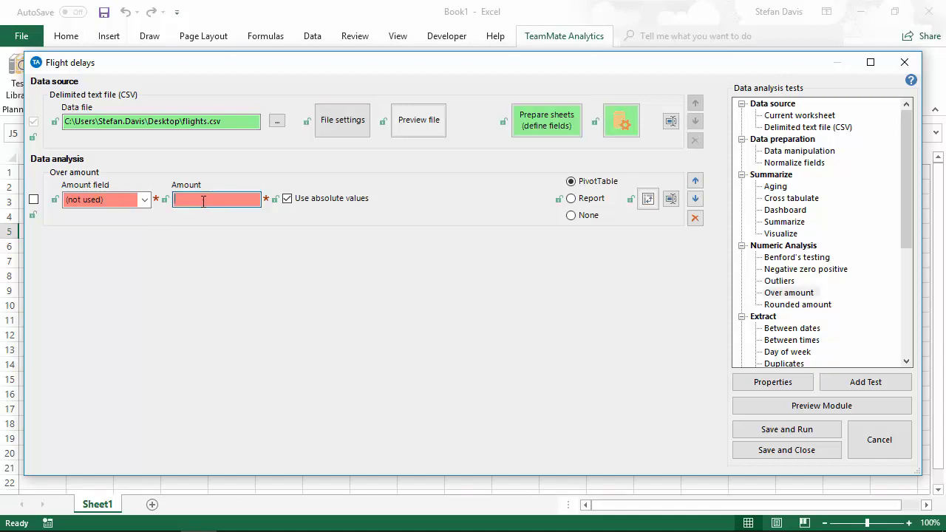
click(107, 201)
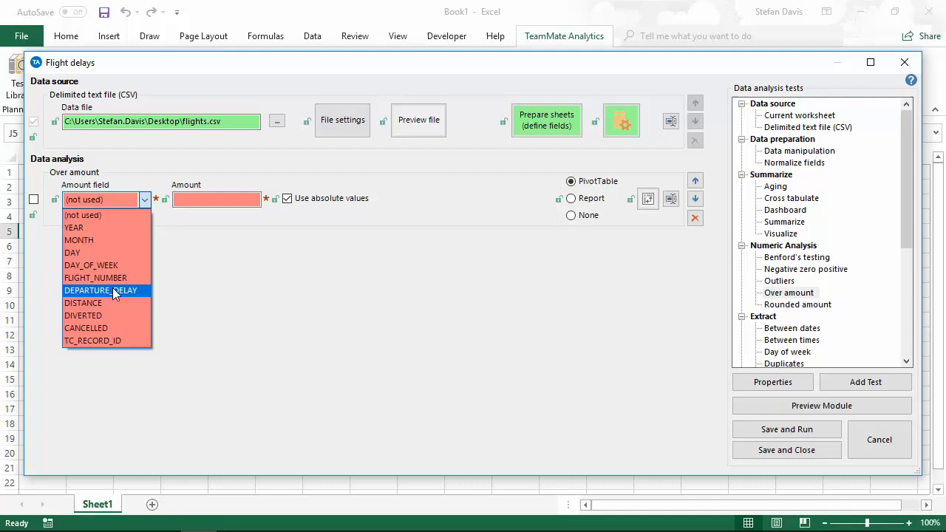
click(113, 287)
click(201, 201)
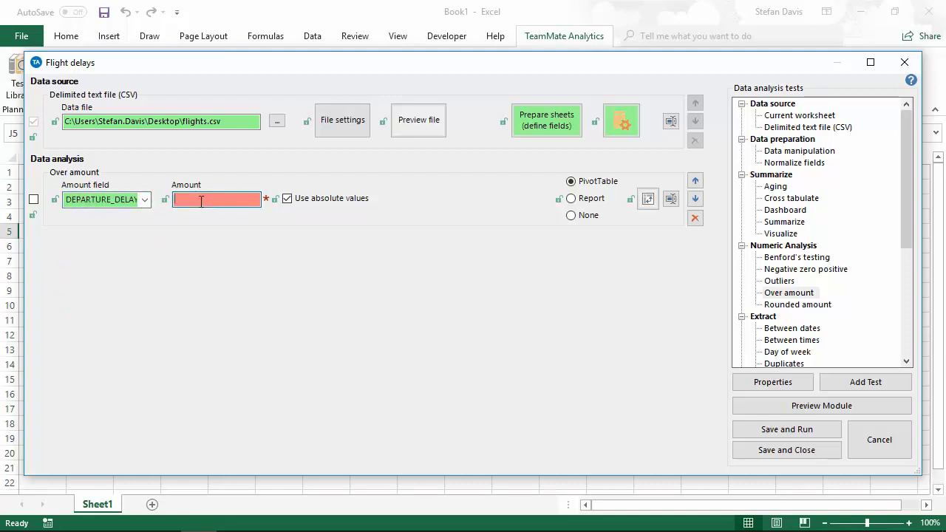
text(600)
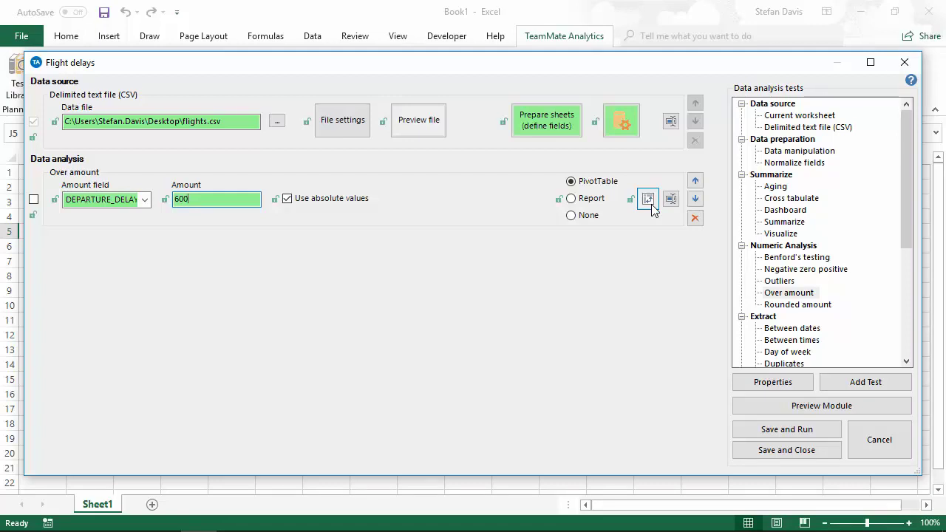
Set the pivot to filter TC_OVER_AMOUNT to 'Over Amount' and group rows by AIRLINE.
click(650, 206)
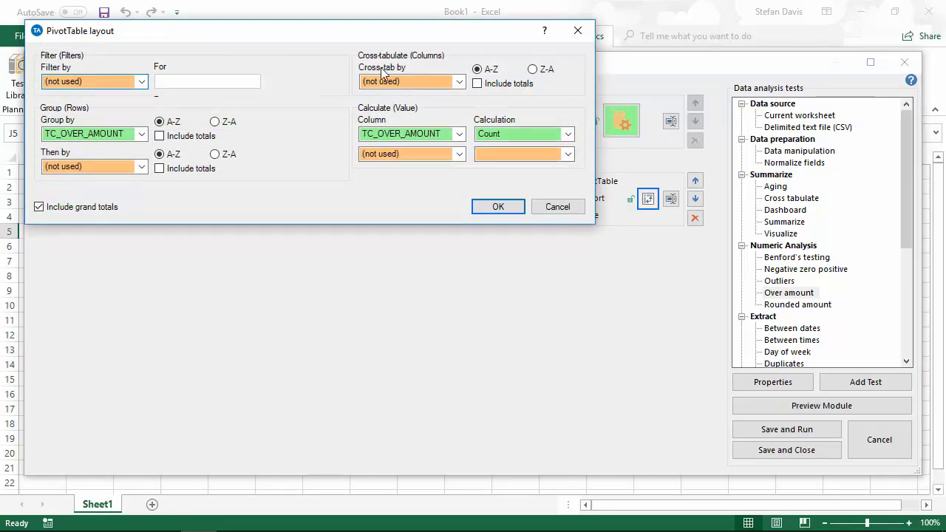
drag(351, 36, 500, 233)
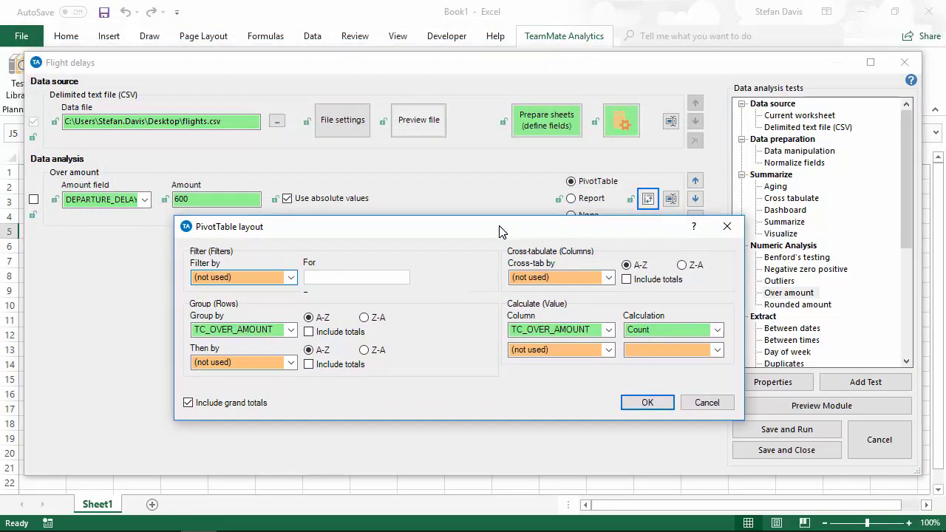
click(244, 330)
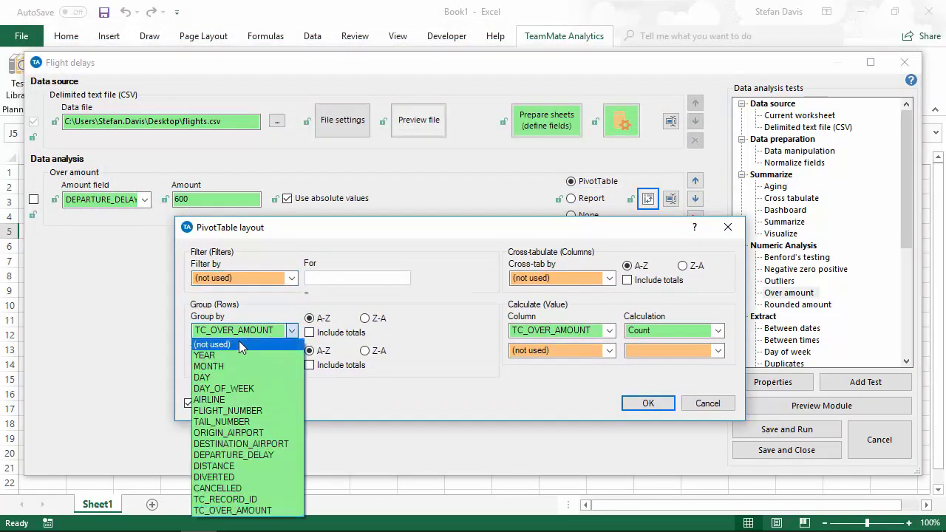
click(239, 345)
click(260, 278)
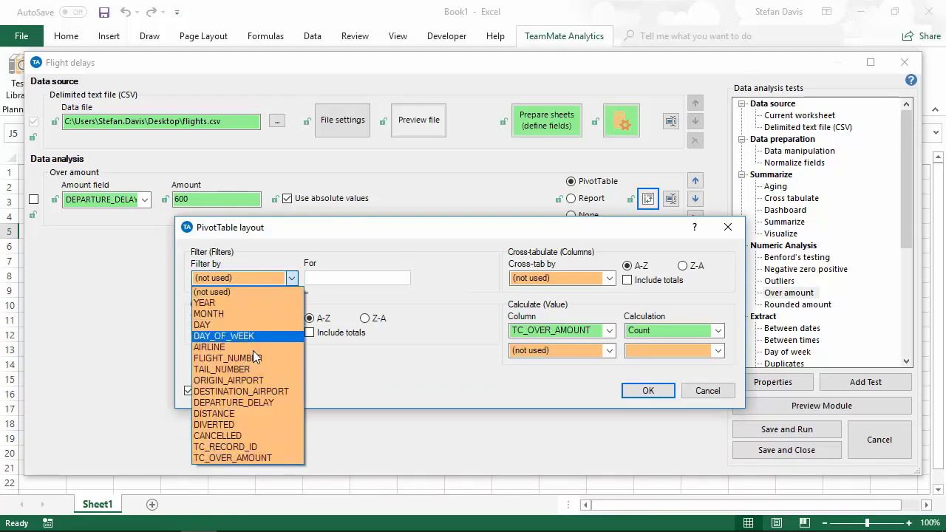
click(249, 458)
click(331, 277)
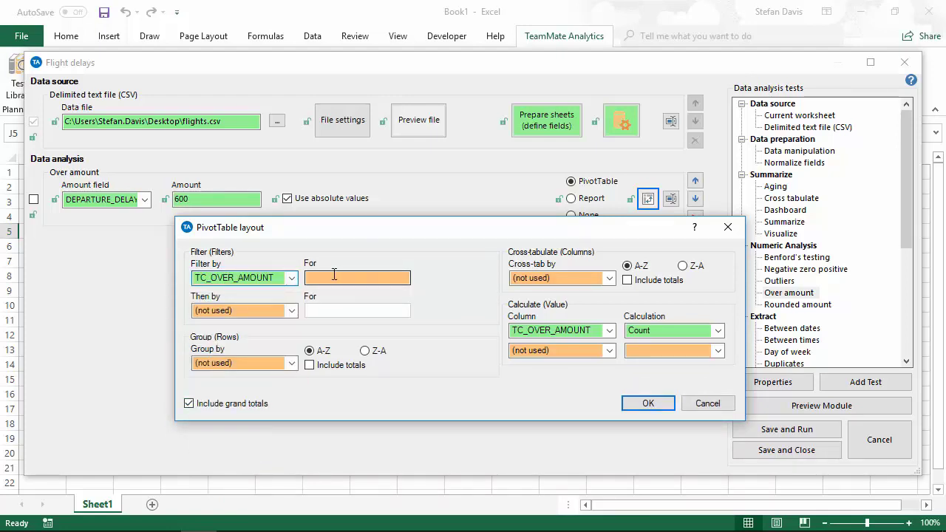
text(Over )
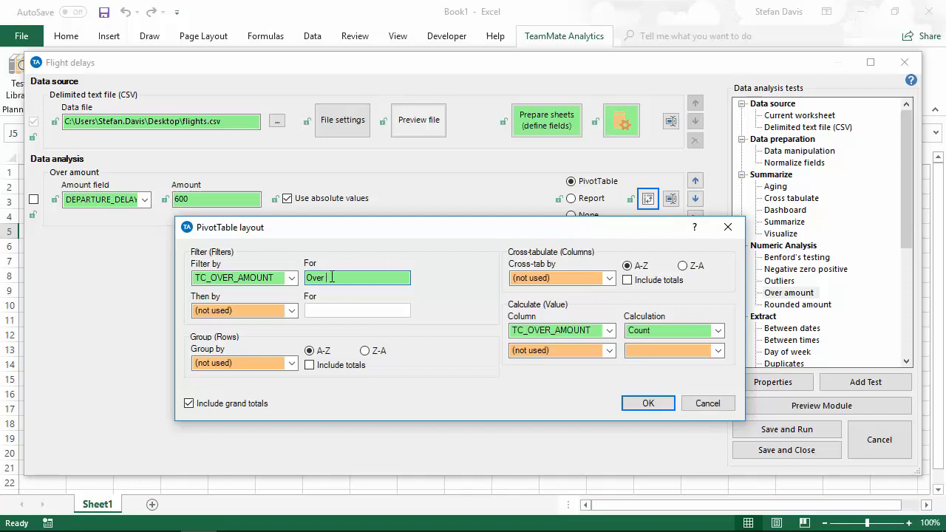
text(Amount)
click(263, 363)
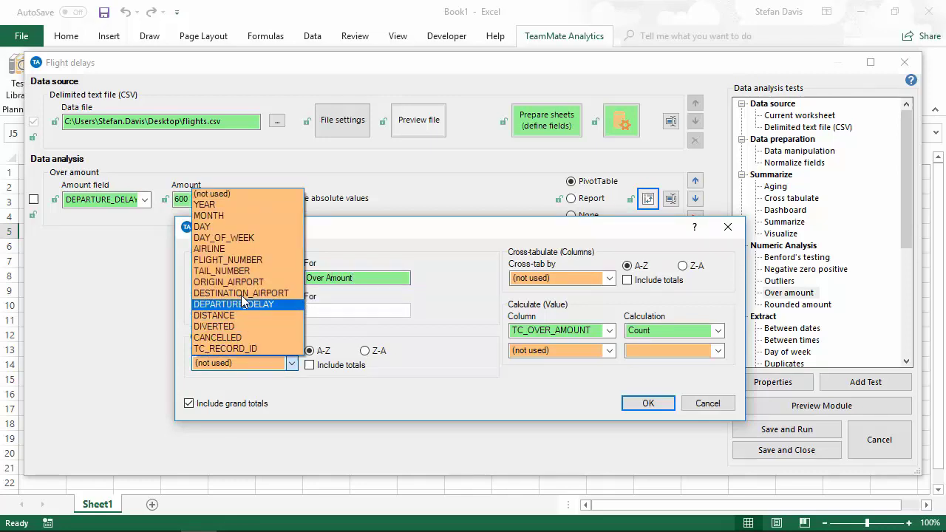
click(258, 249)
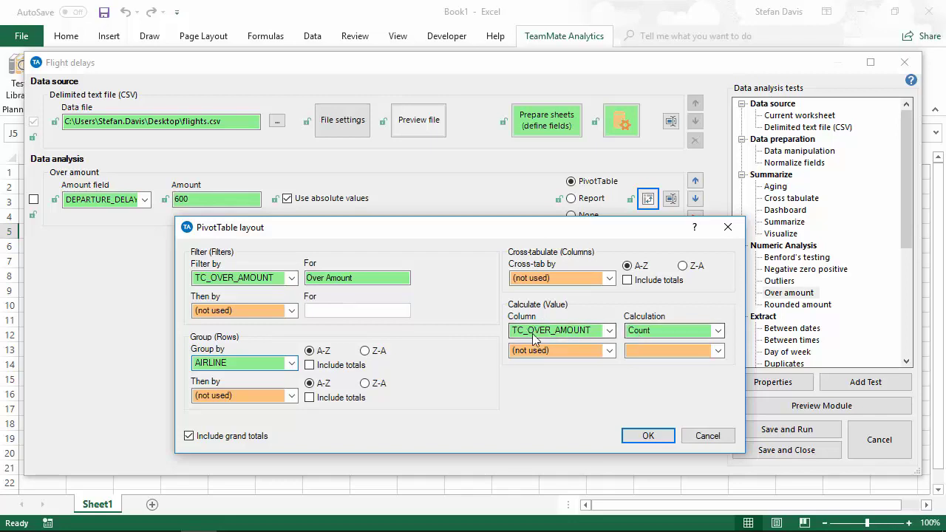
click(646, 436)
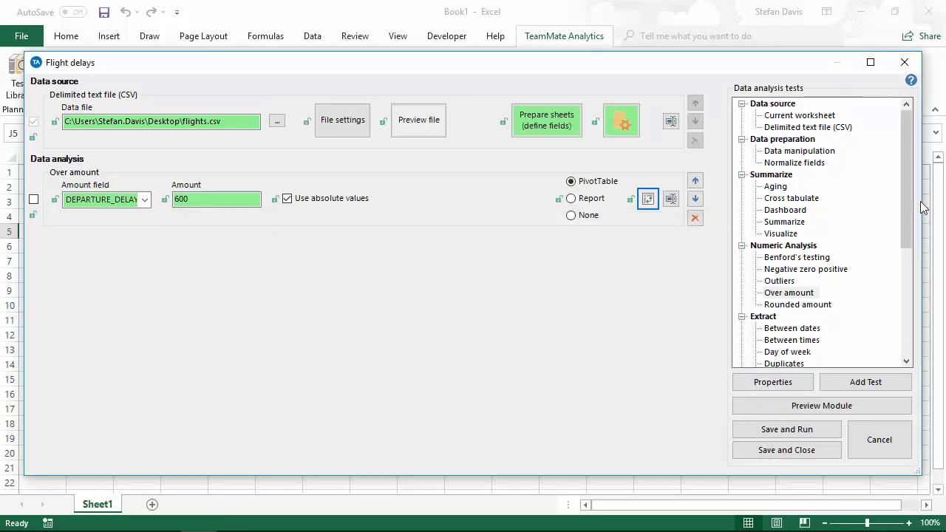
drag(905, 211, 903, 249)
Add an Exception report test with the criterion CANCELLED Is equal to 1.
double_click(807, 305)
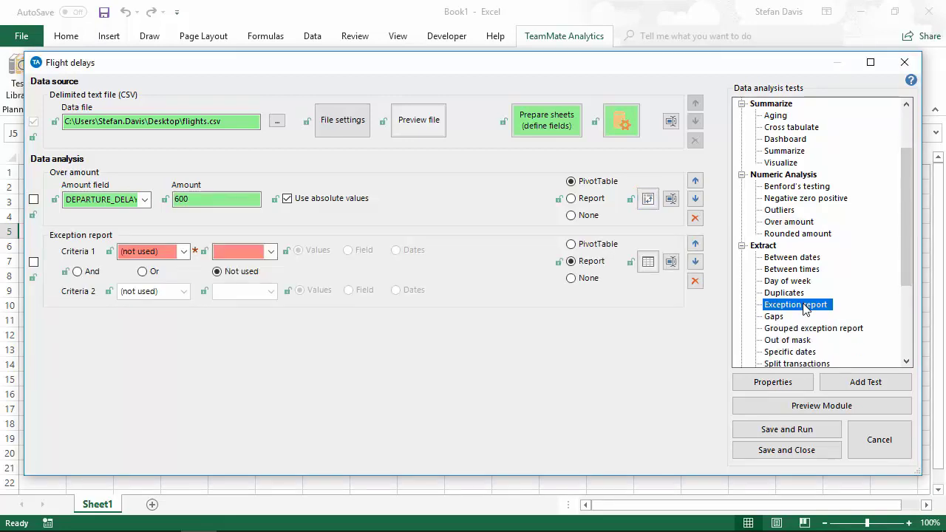
click(159, 253)
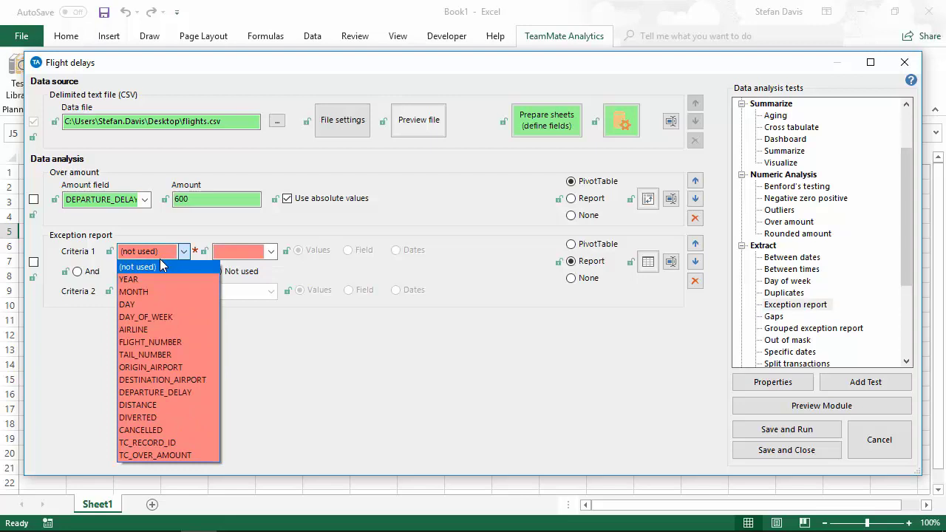
click(140, 429)
click(248, 254)
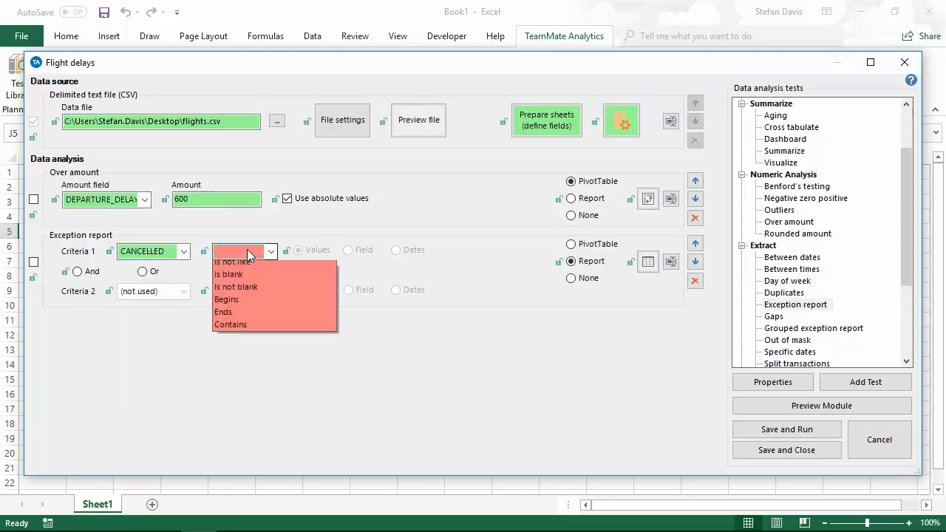
click(249, 274)
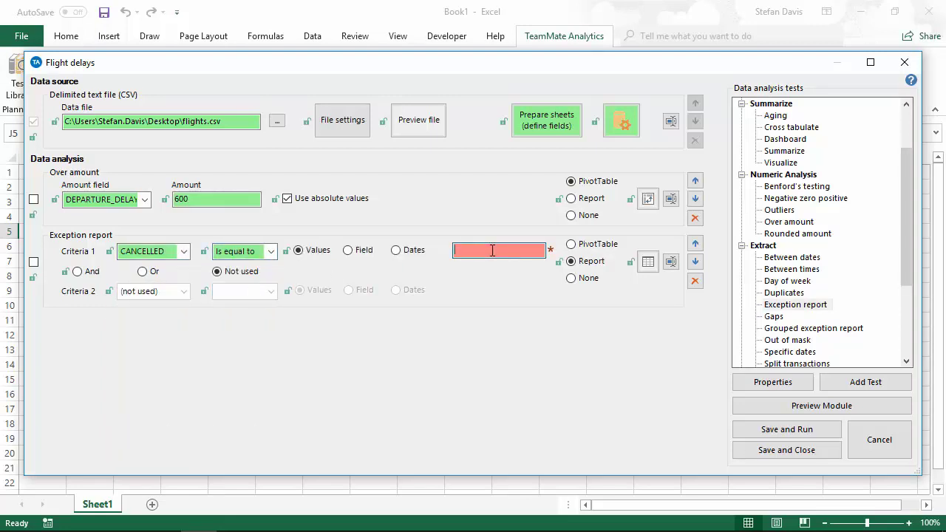
text(1)
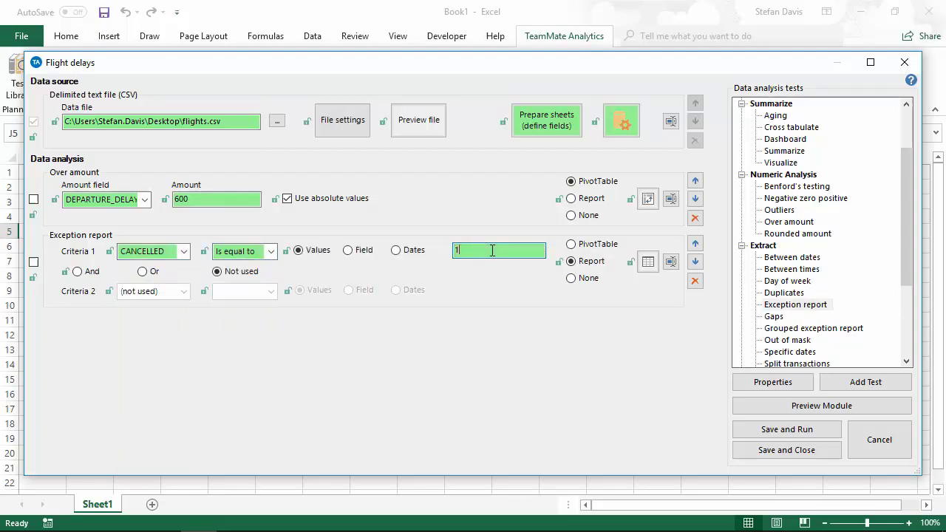
Raise the report output maximum records to 50000.
click(647, 262)
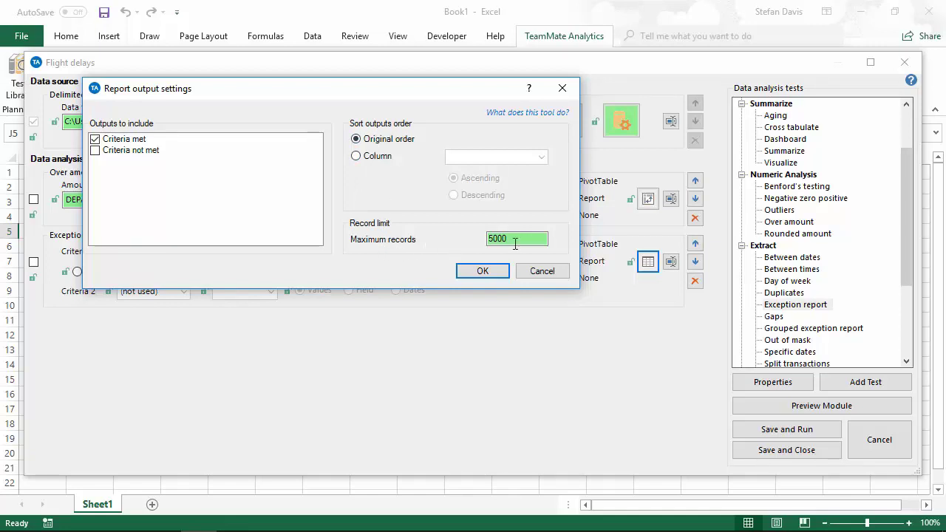
click(543, 242)
key(ctrl+a)
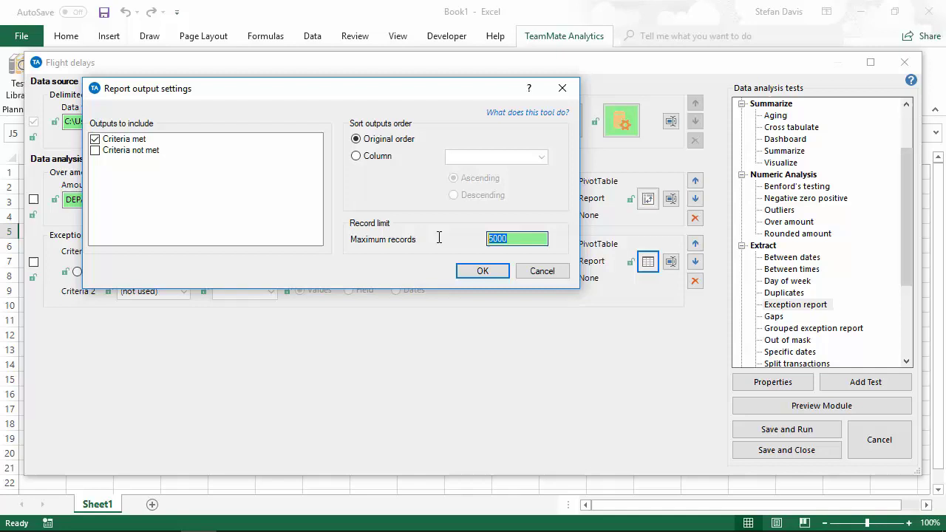
text(50000)
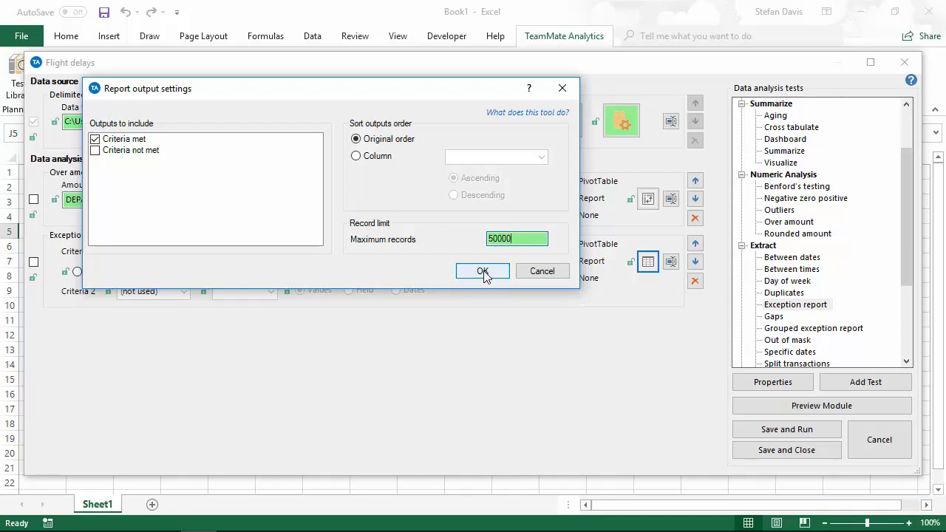
click(484, 272)
Add a Summarize test by FLIGHT_NUMBER with Count of TC_RECORD_ID as the first column.
double_click(784, 151)
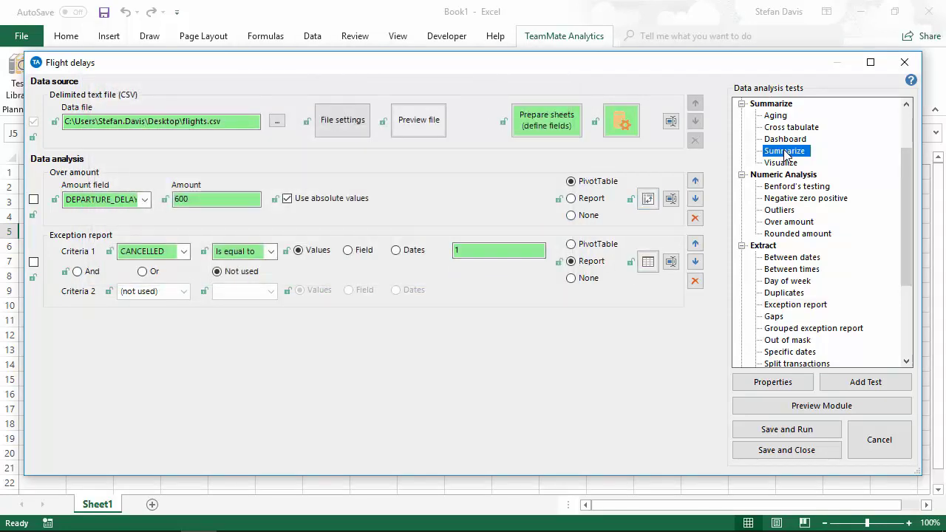
click(111, 344)
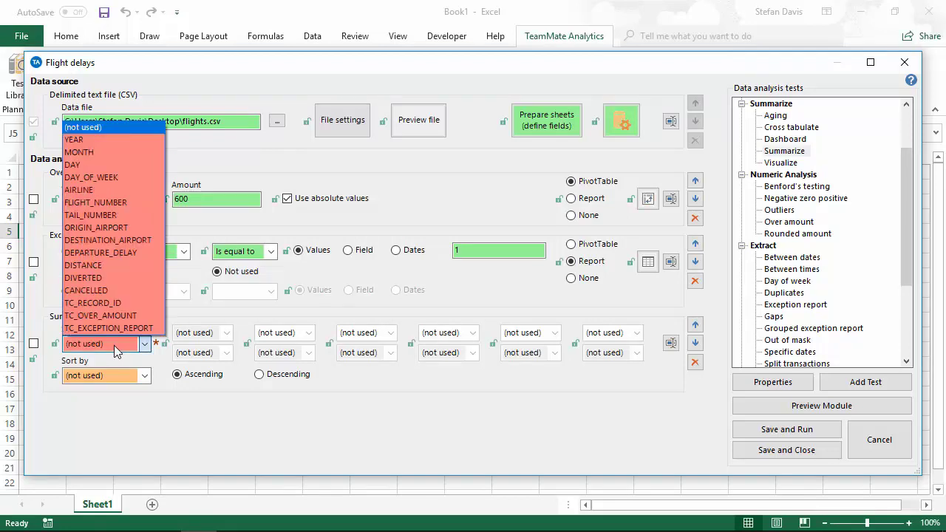
click(92, 202)
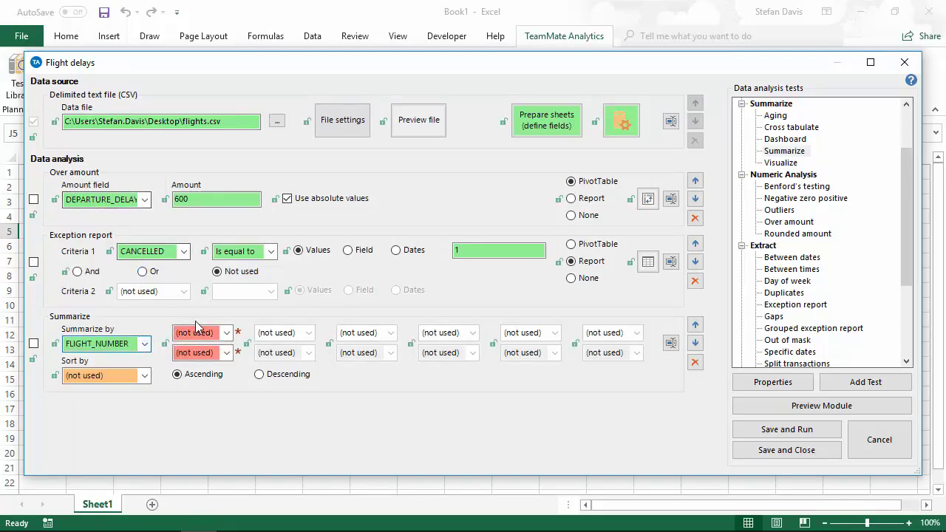
click(196, 333)
click(205, 373)
click(208, 352)
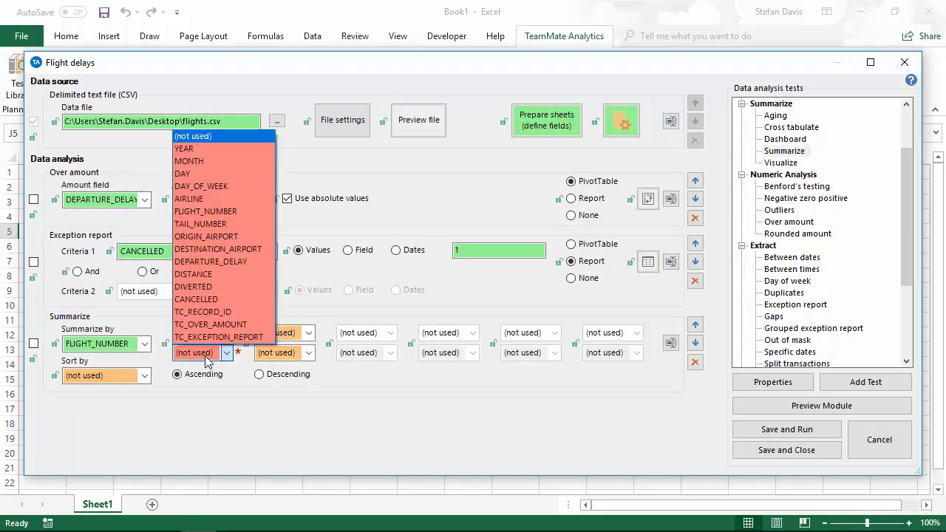
click(213, 317)
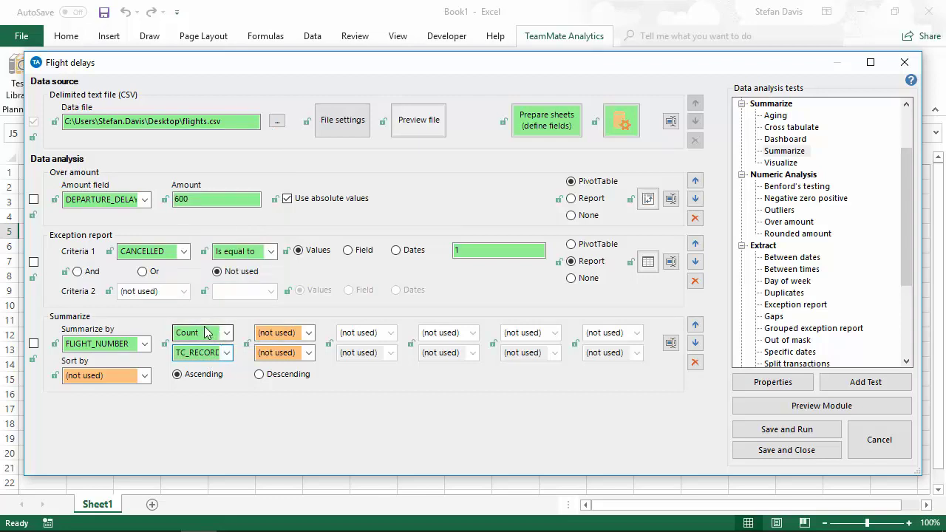
Make the second column Sum of DEPARTURE_DELAY and add a Visualize test.
click(270, 333)
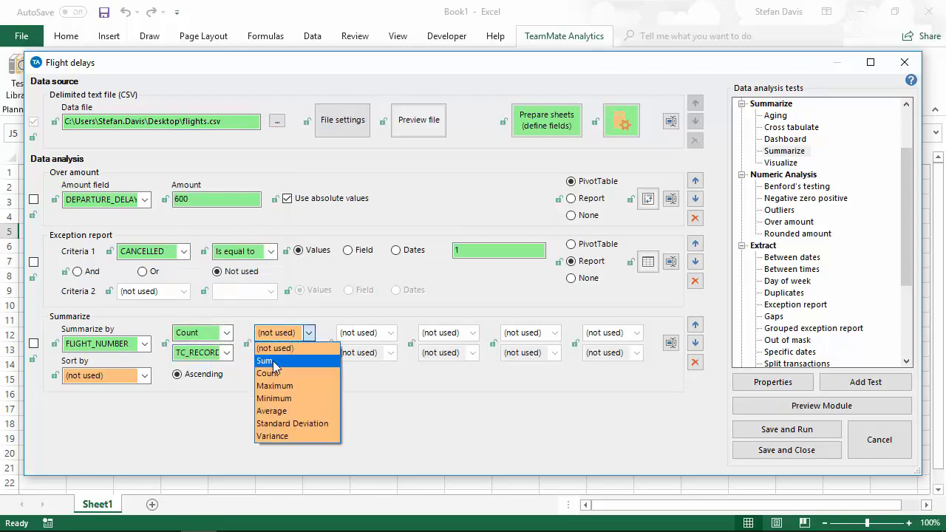
click(277, 358)
click(278, 358)
click(282, 442)
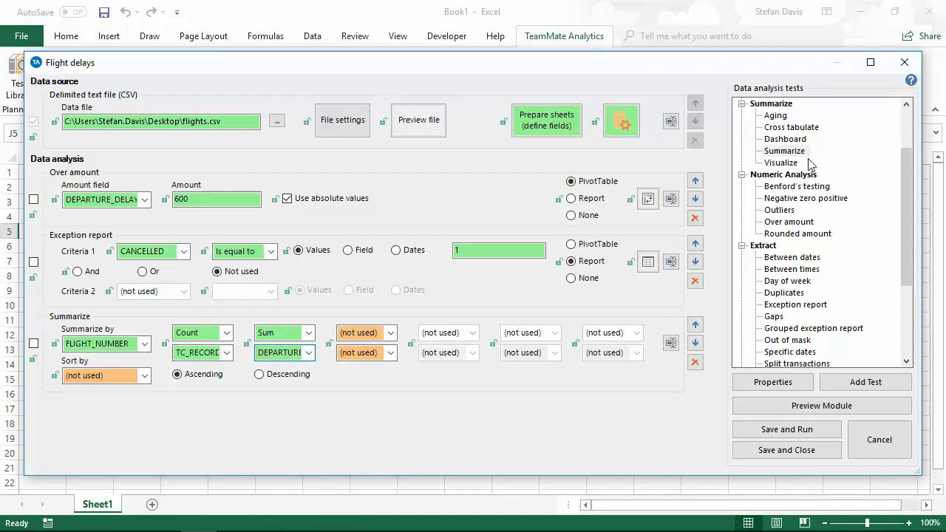
click(784, 166)
double_click(784, 166)
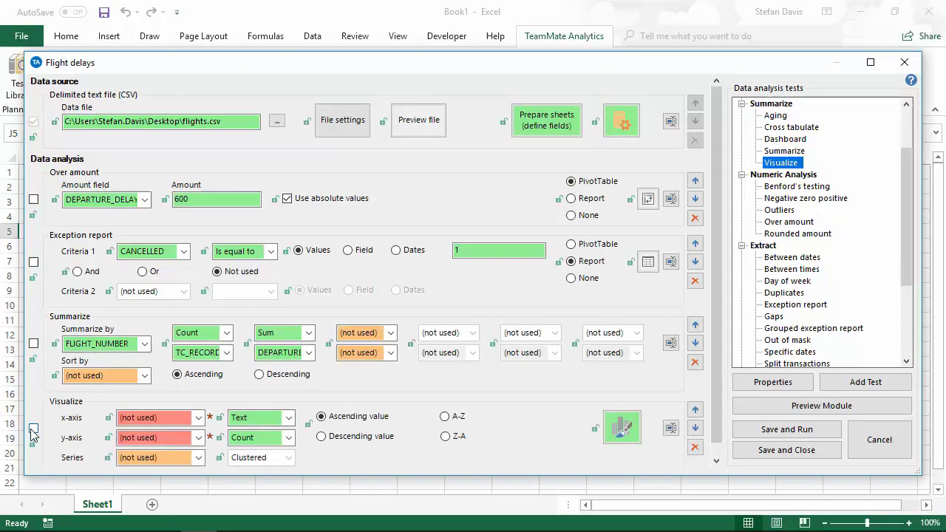
Chart DAY_OF_WEEK on the x-axis in A-Z order against TC_RECORD_ID on the y-axis.
click(137, 421)
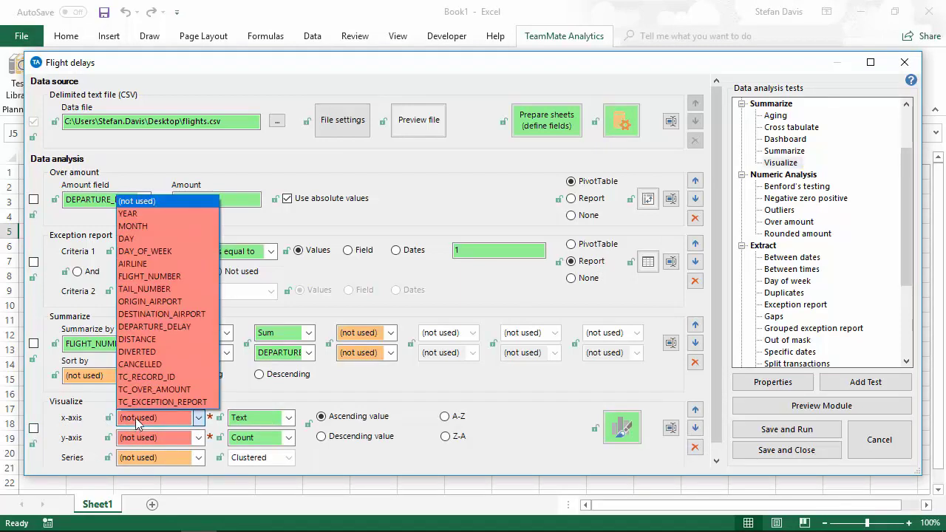
click(147, 251)
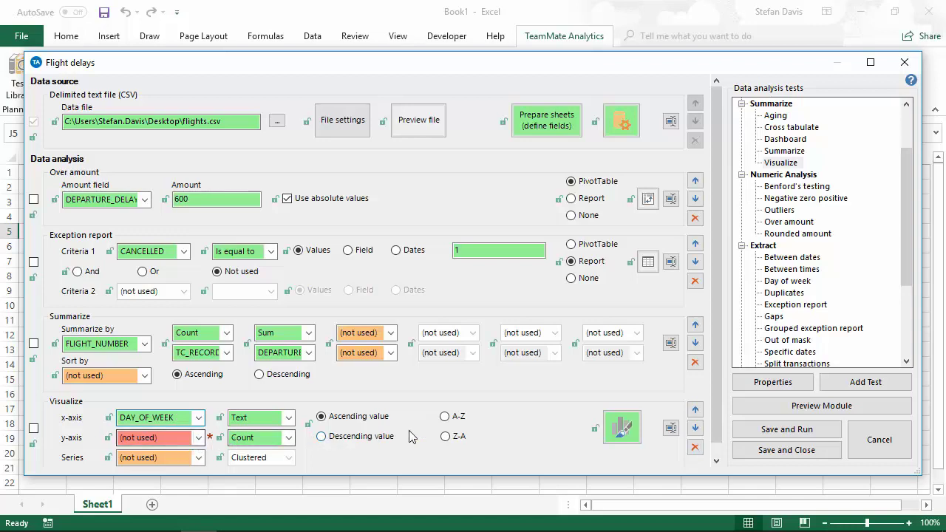
click(459, 418)
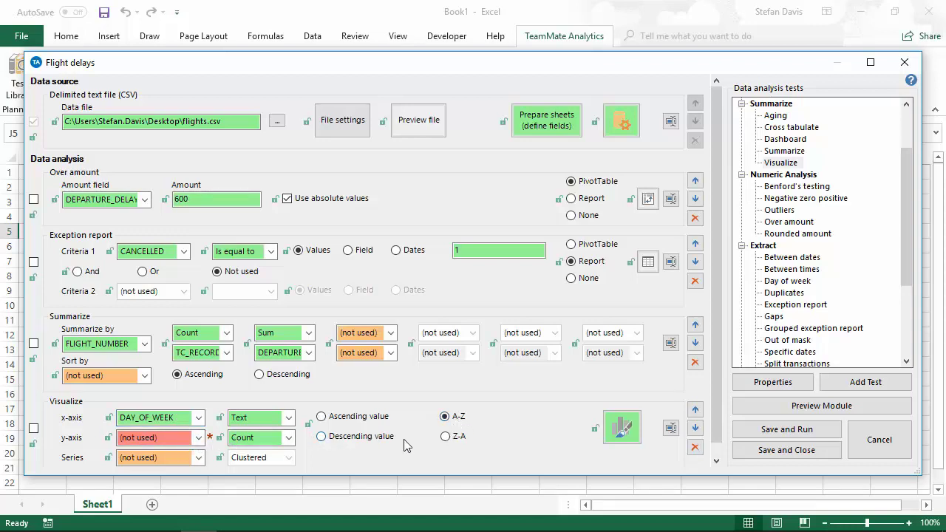
click(167, 437)
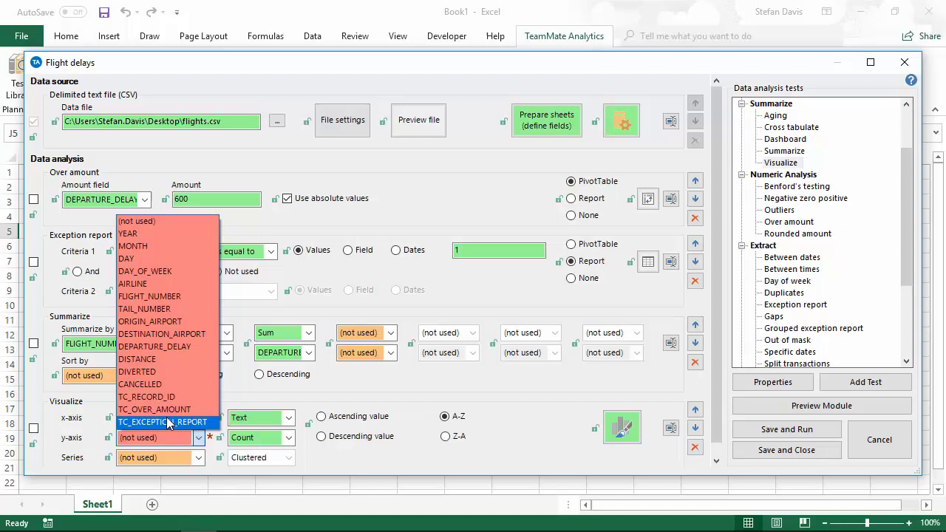
click(159, 397)
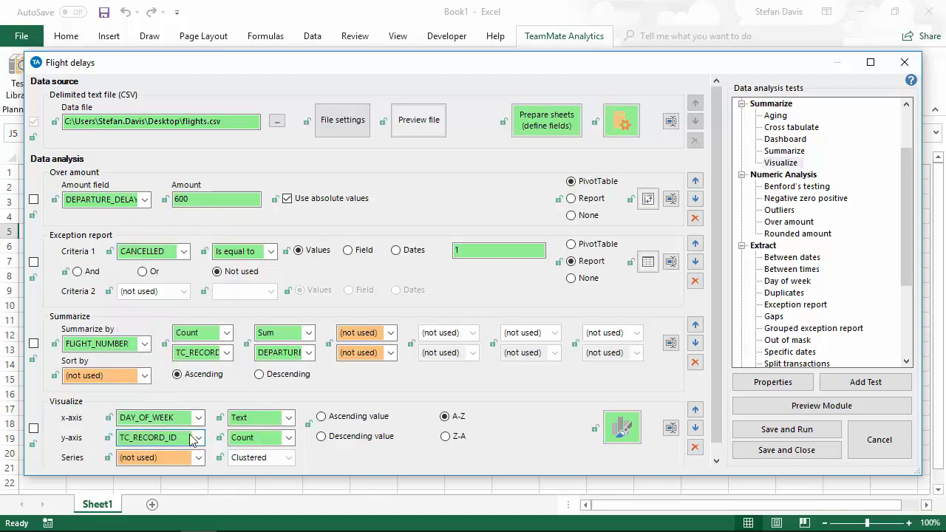
Stack the chart series by AIRLINE and enable the Over amount and Exception report tests.
click(195, 457)
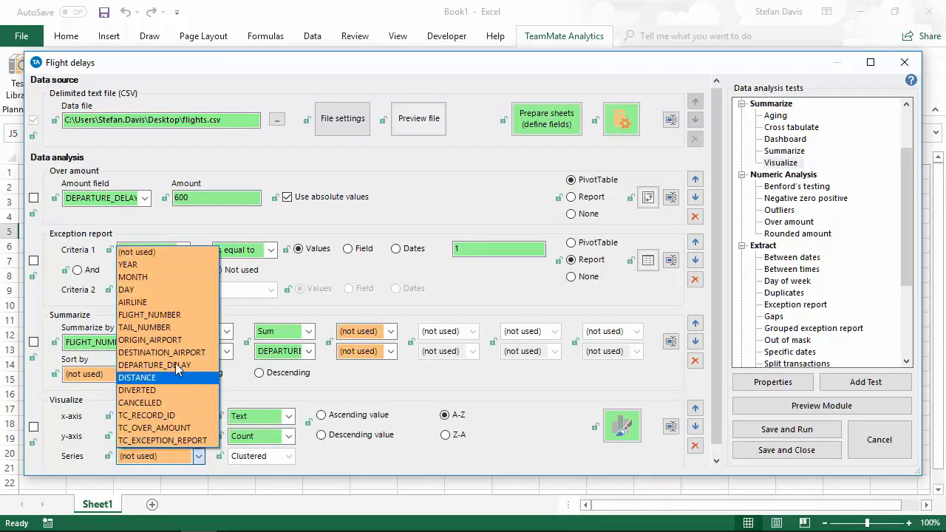
click(168, 303)
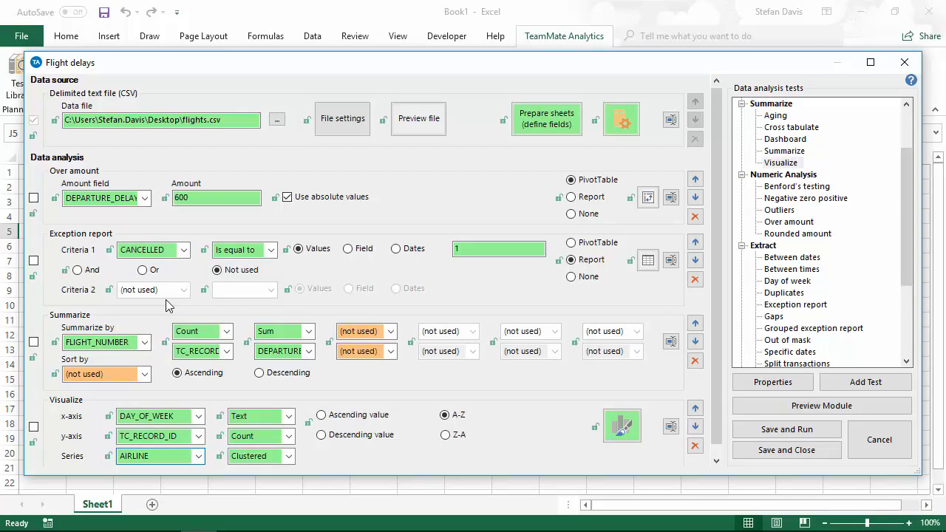
click(270, 456)
click(252, 483)
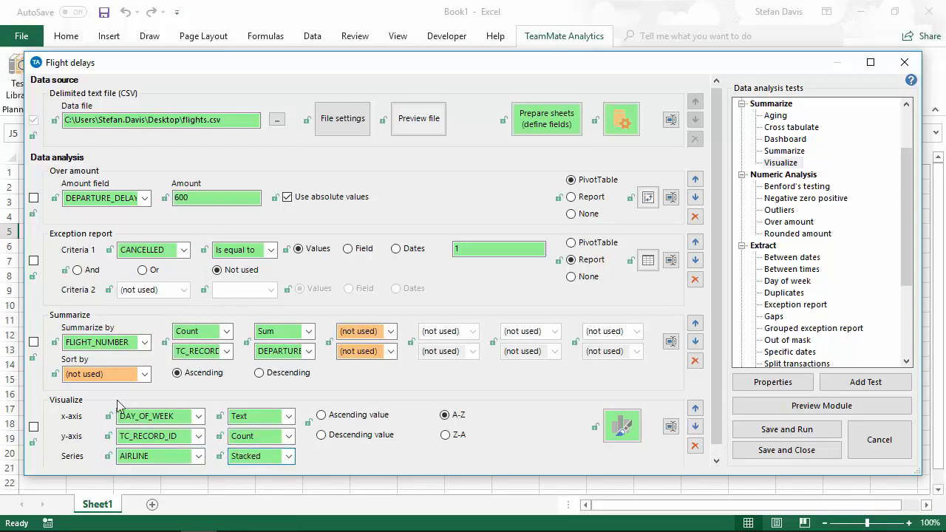
click(33, 197)
click(33, 260)
Enable the Summarize test, then save and run the Flight delays module.
click(33, 342)
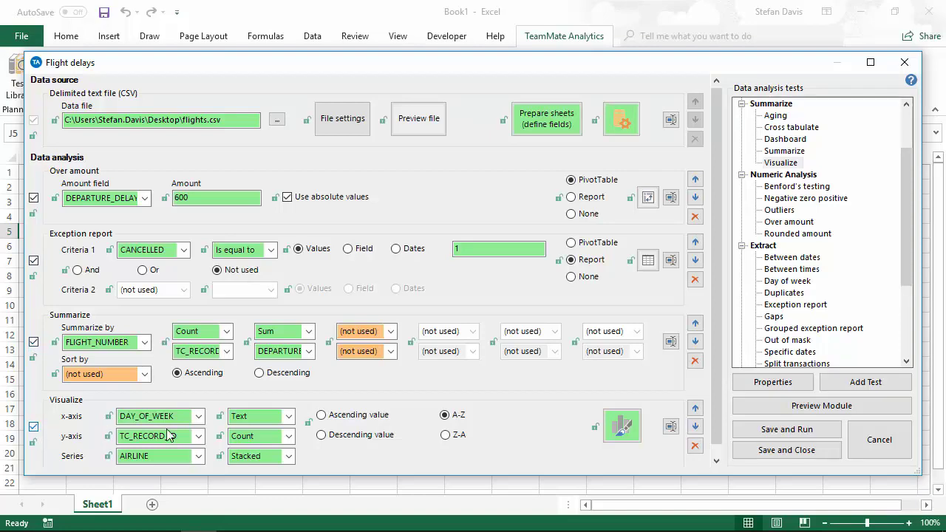
click(813, 430)
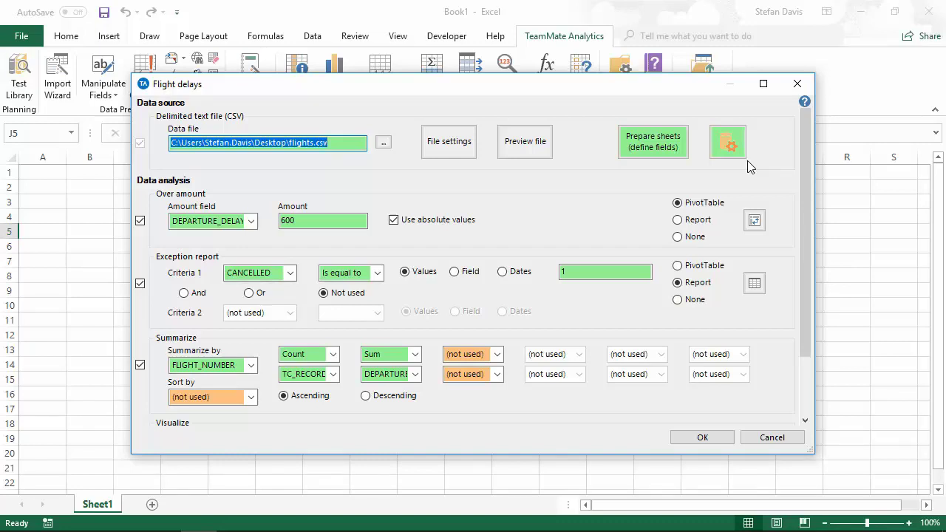
Accept the database settings and run the Flight delays analysis on flights.csv.
click(728, 143)
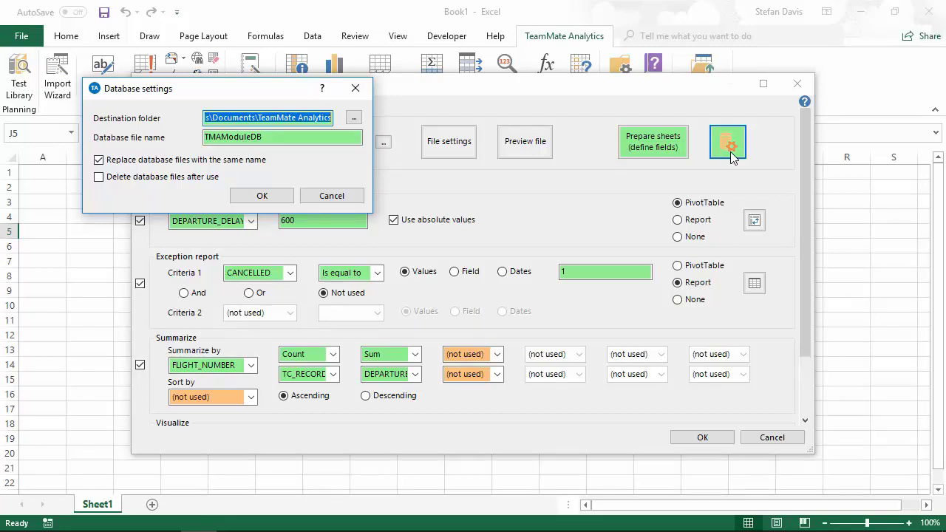
click(357, 88)
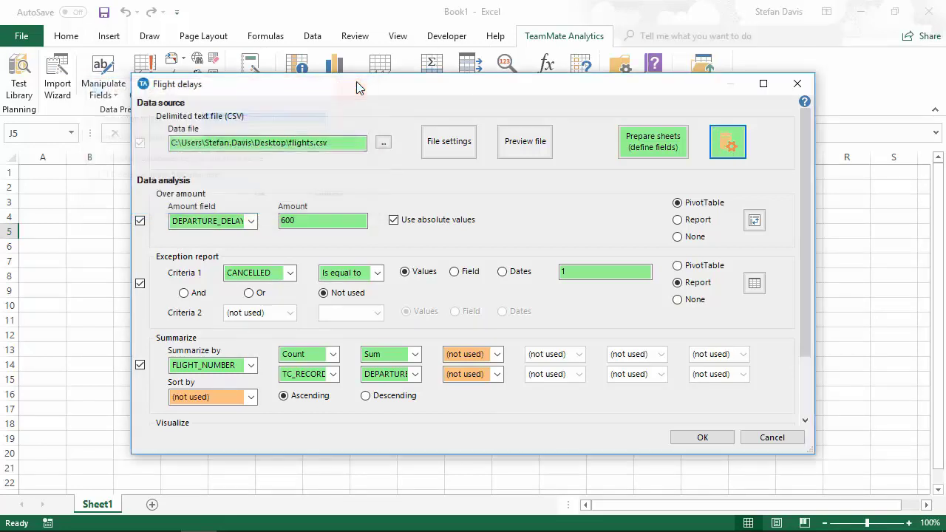
click(702, 437)
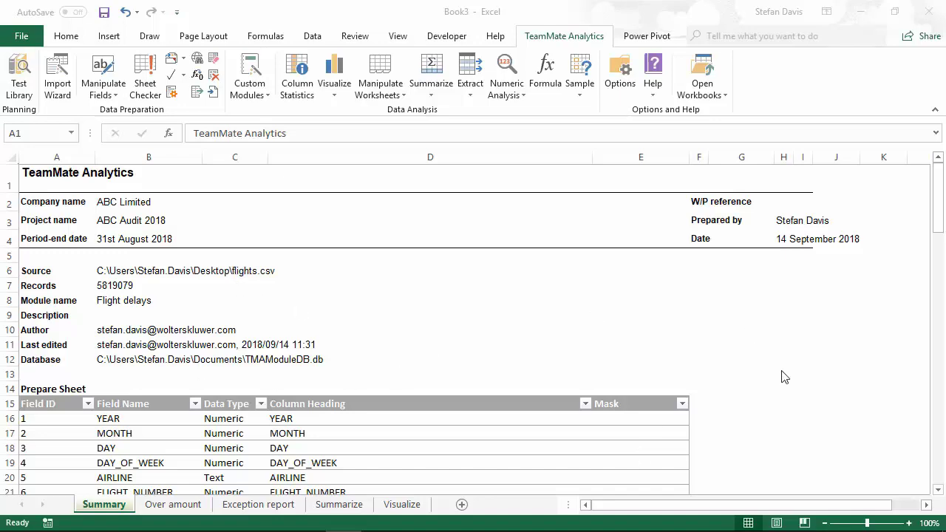
Scroll through the Summary sheet's module settings, then switch to the Over amount sheet.
scroll(767, 377, down, 4)
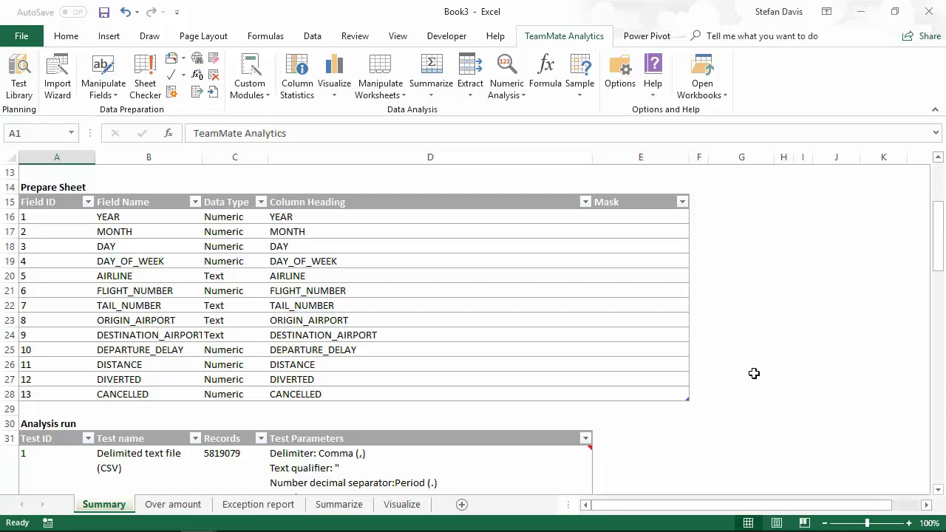
scroll(754, 373, down, 9)
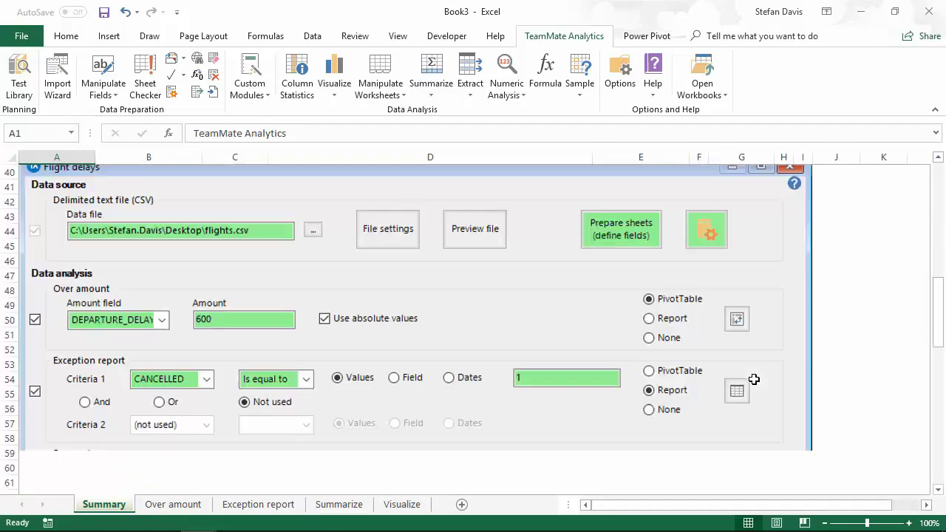
scroll(753, 379, down, 1)
scroll(753, 380, up, 1)
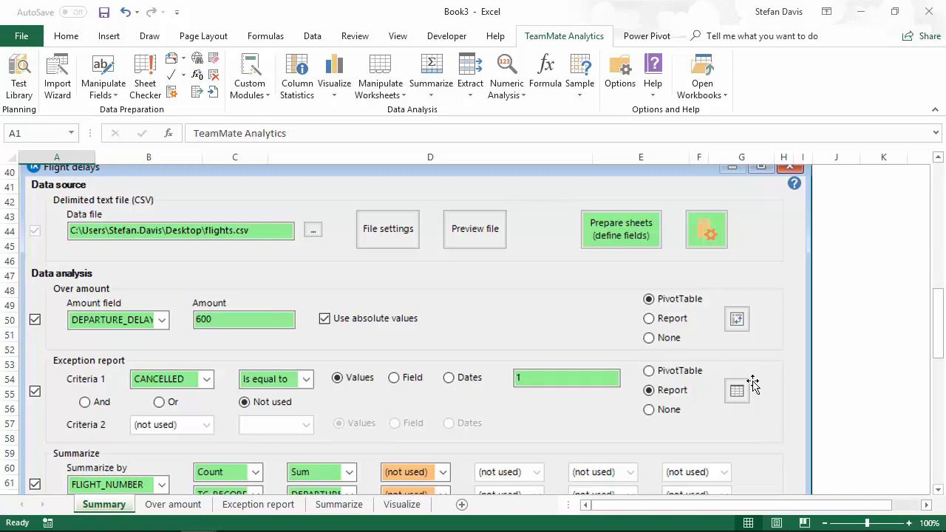
click(177, 510)
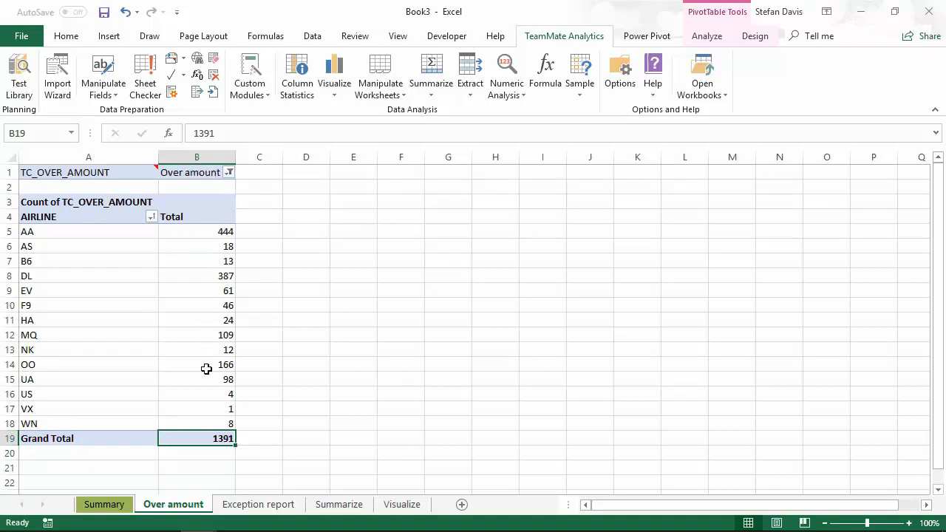
Add YEAR as columns and FLIGHT_NUMBER as rows to the Over amount pivot.
click(207, 392)
right_click(207, 391)
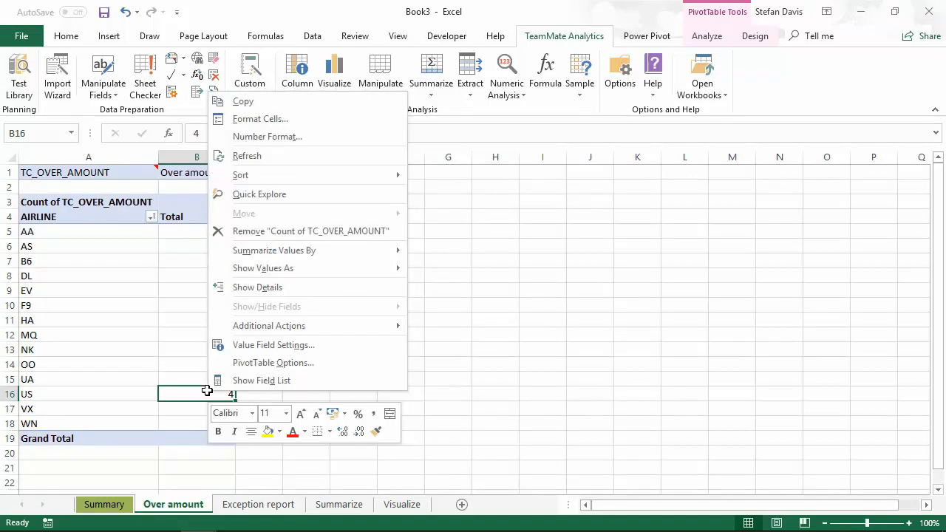
click(235, 381)
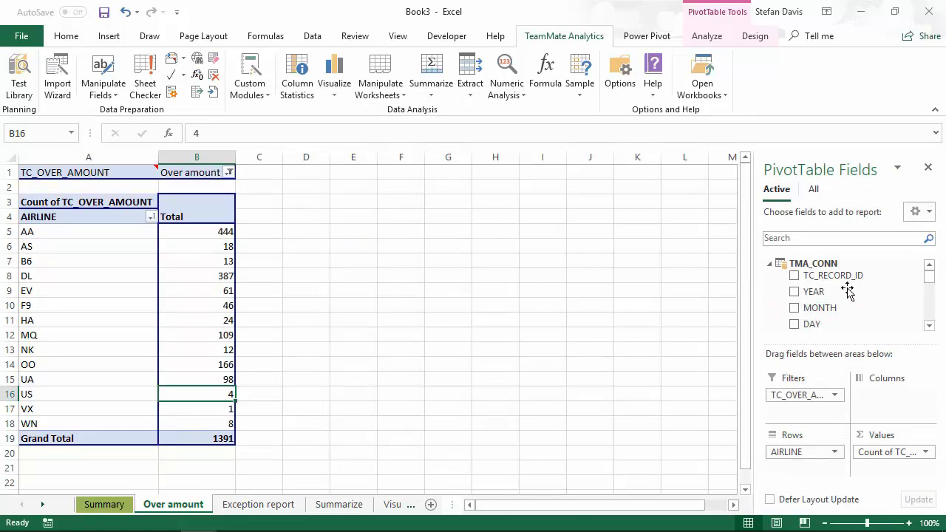
drag(848, 291, 866, 400)
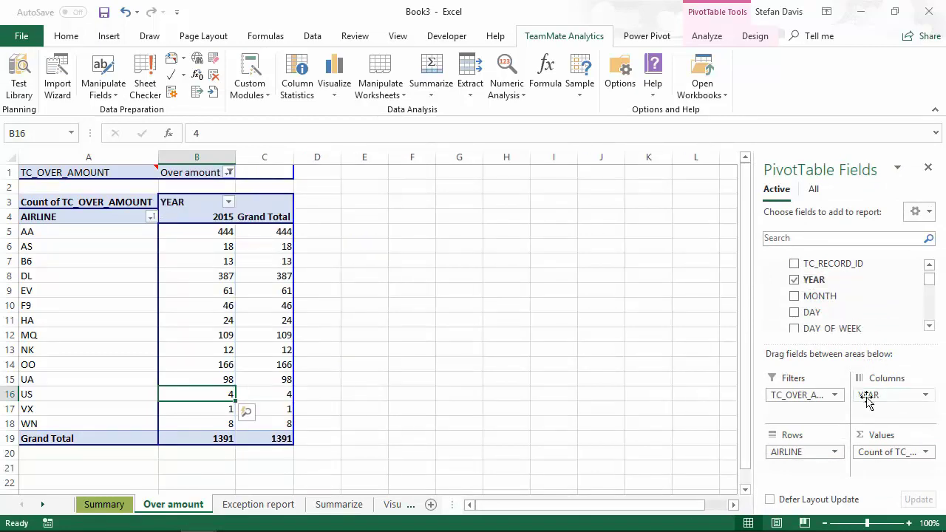
drag(930, 275, 931, 297)
drag(843, 268, 809, 469)
Drill into AA flight 8's 2015 count to list its 3 records on a new sheet.
mouse_move(322, 297)
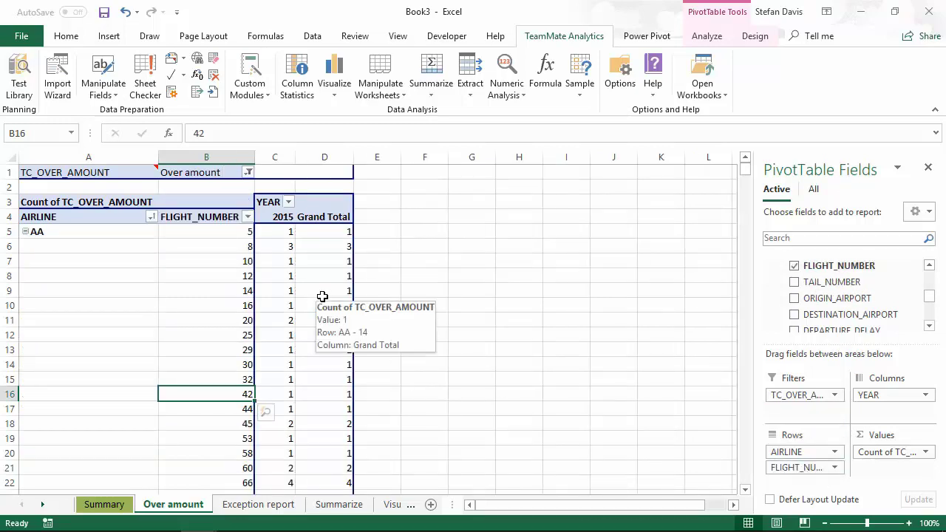
click(281, 249)
double_click(281, 248)
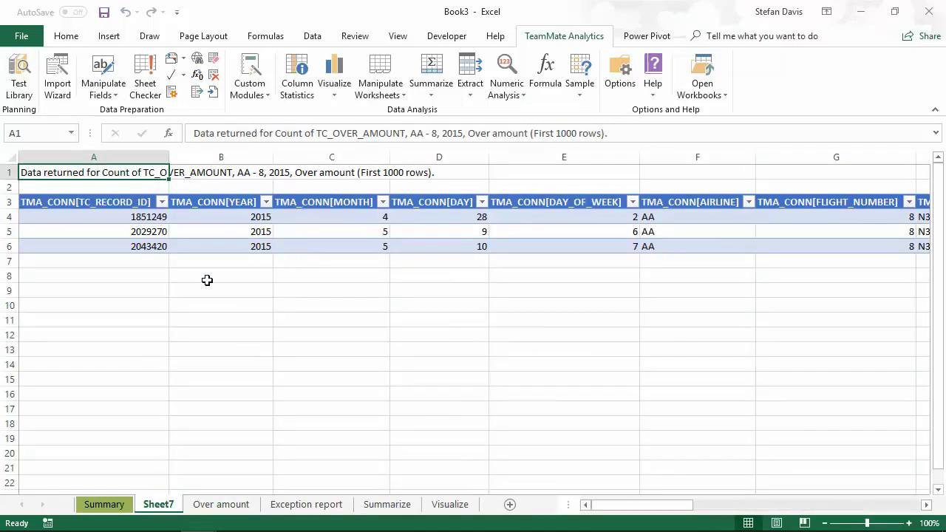
View the Exception report sheet, then the Summarize pivot of per-flight counts and DEPARTURE_DELAY totals.
click(306, 504)
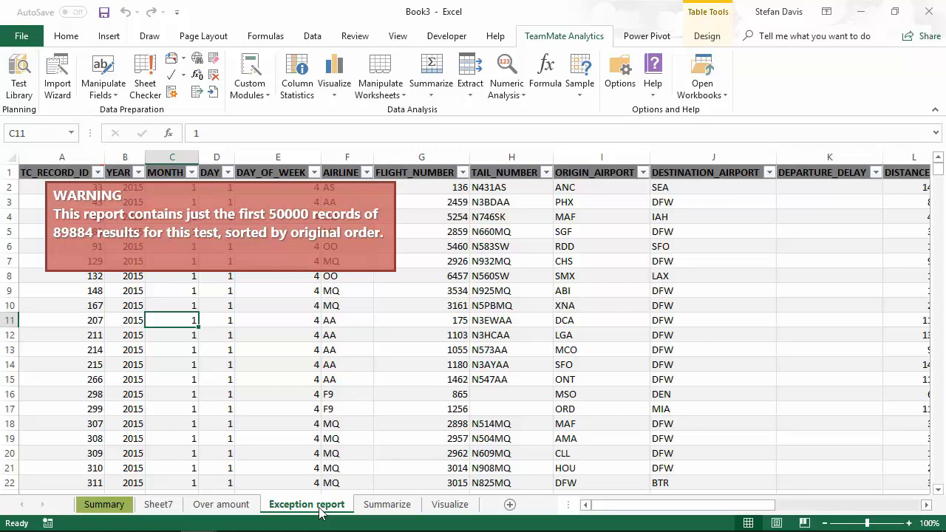
click(387, 504)
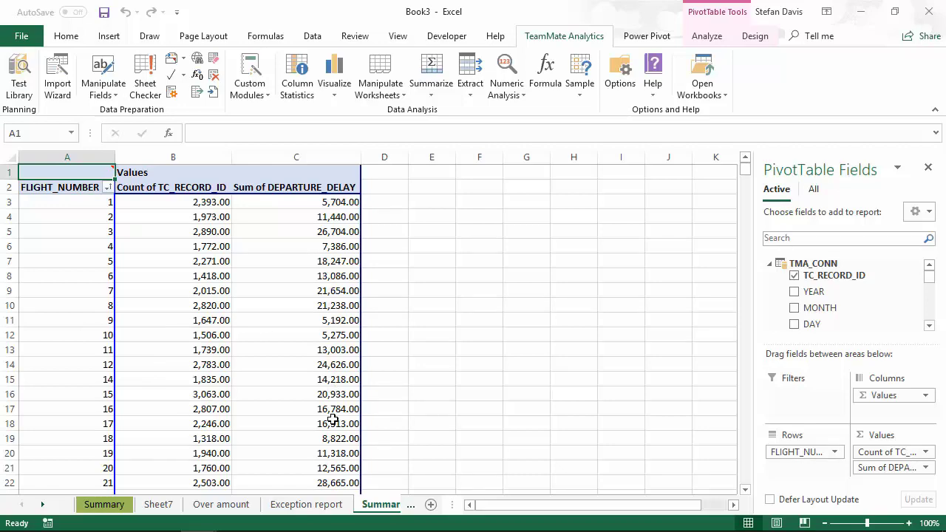
Jump to the Summarize pivot's Grand Total count, then switch to the Visualize sheet.
click(98, 418)
click(97, 418)
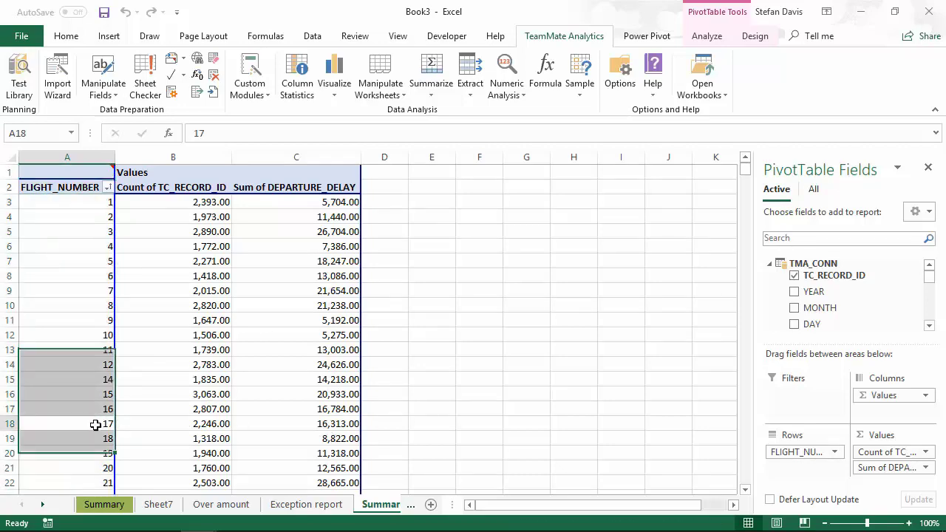
key(ctrl+Down)
key(Right)
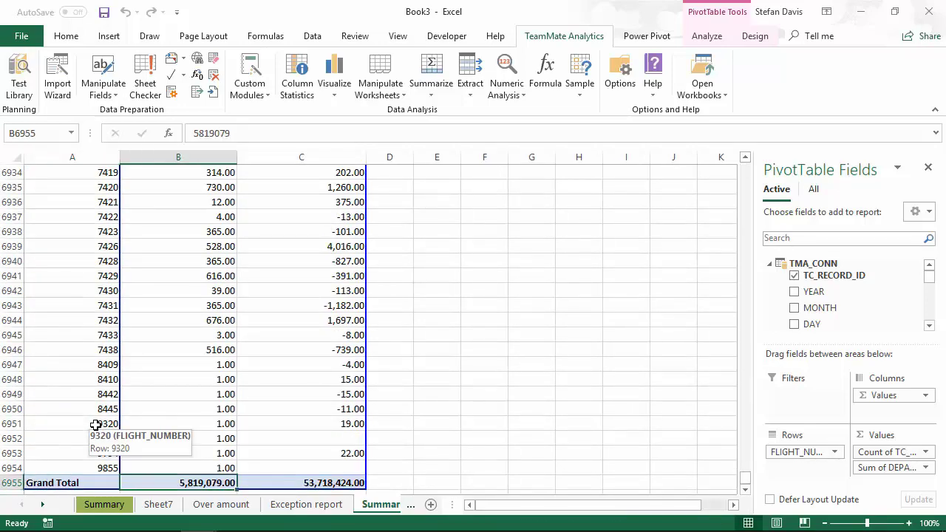
click(42, 505)
click(385, 505)
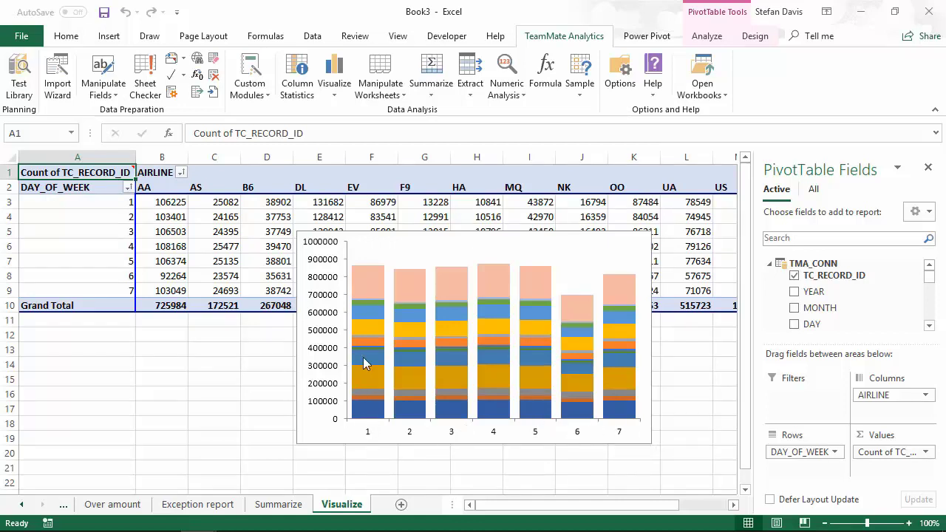
Inspect the Visualize chart's bar values and the WN series options.
mouse_move(360, 283)
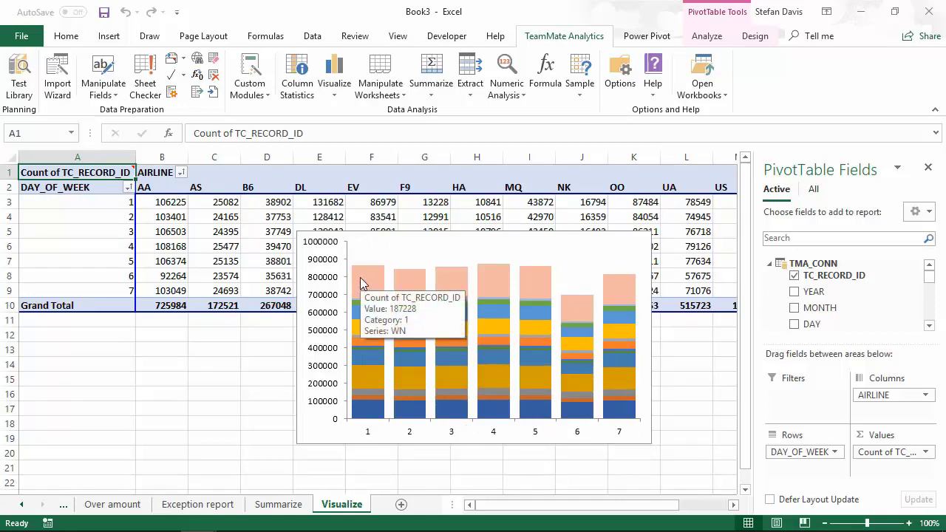
right_click(365, 285)
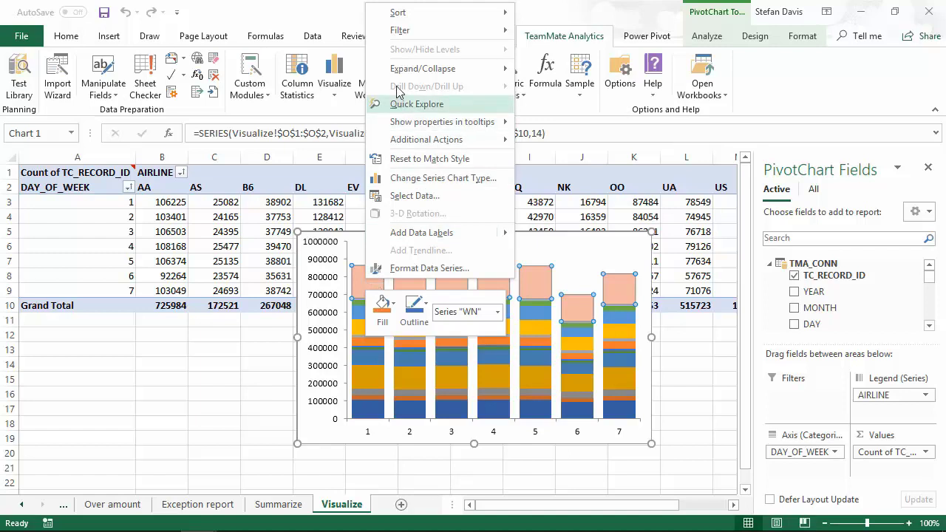
key(Escape)
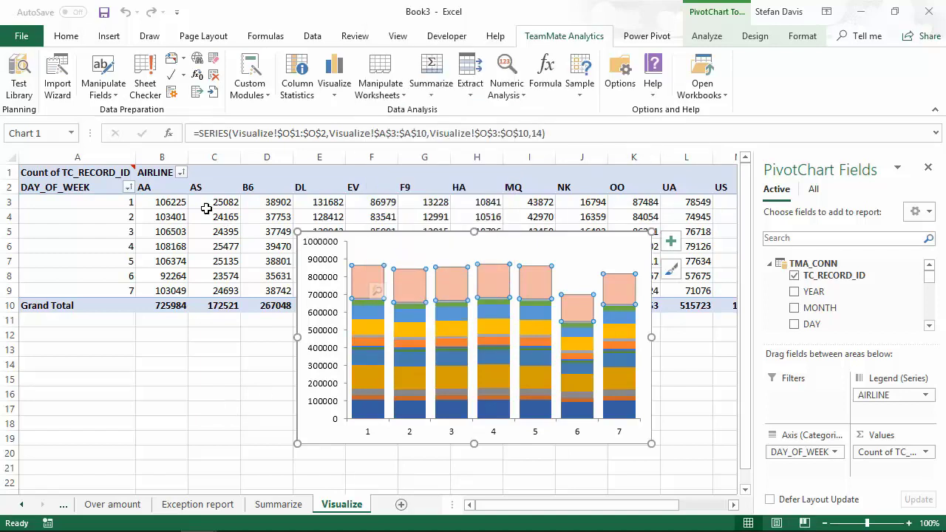
mouse_move(215, 288)
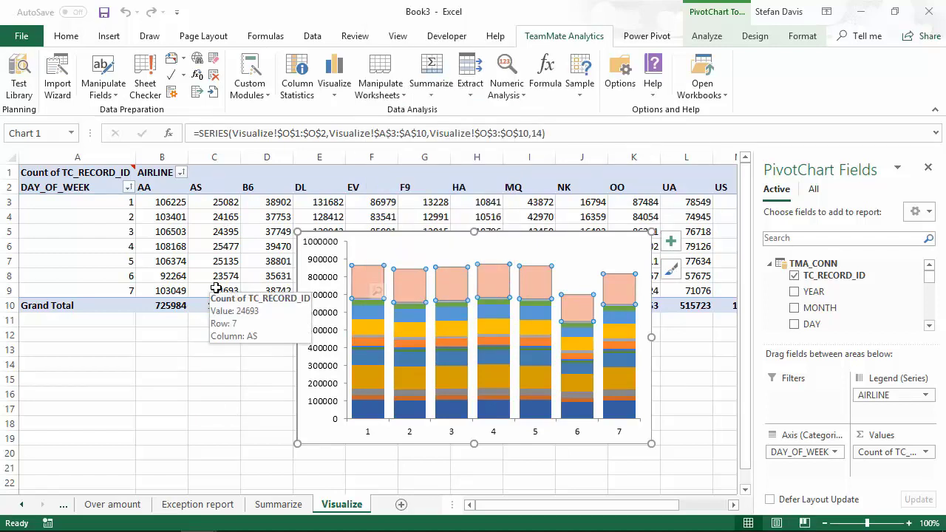
Open the workbook's data model in Power Pivot to view the TMA_CONN table.
click(23, 505)
click(23, 505)
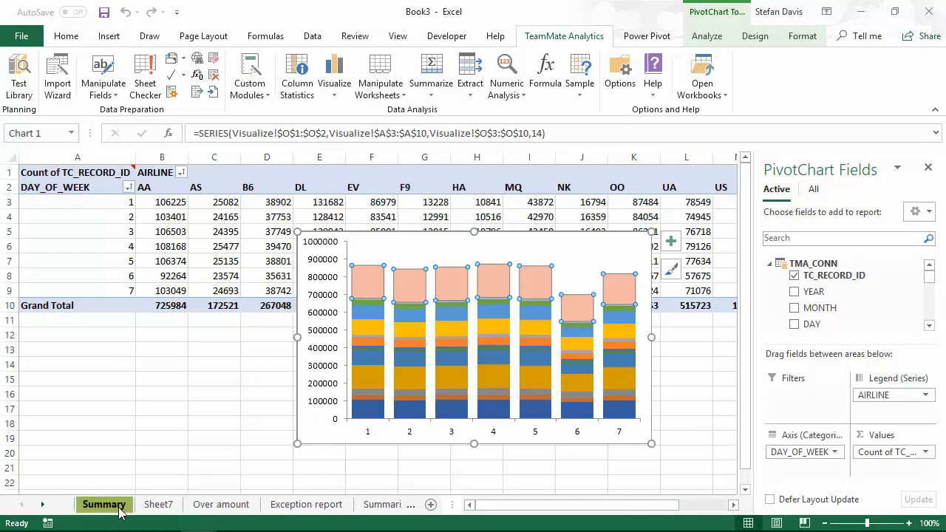
click(312, 36)
click(612, 91)
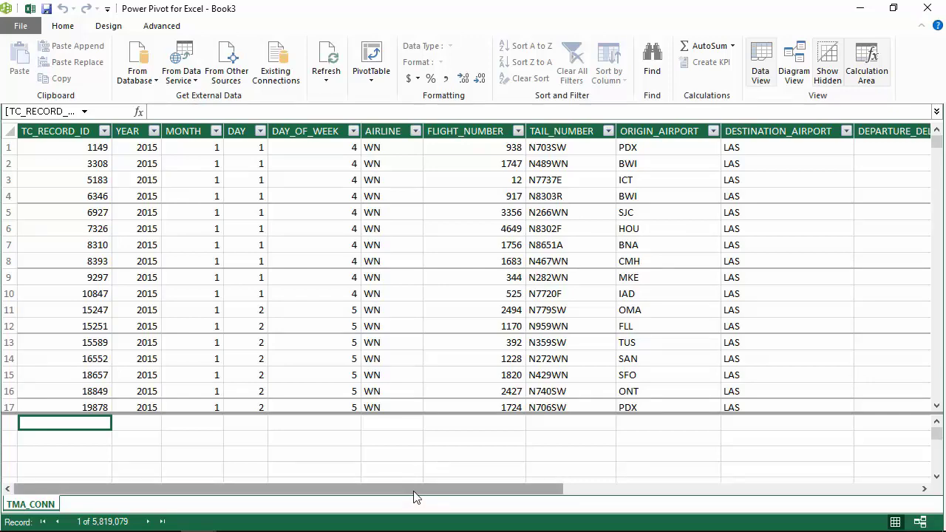
Scroll across the TMA_CONN table to view more of its columns.
drag(414, 497, 327, 505)
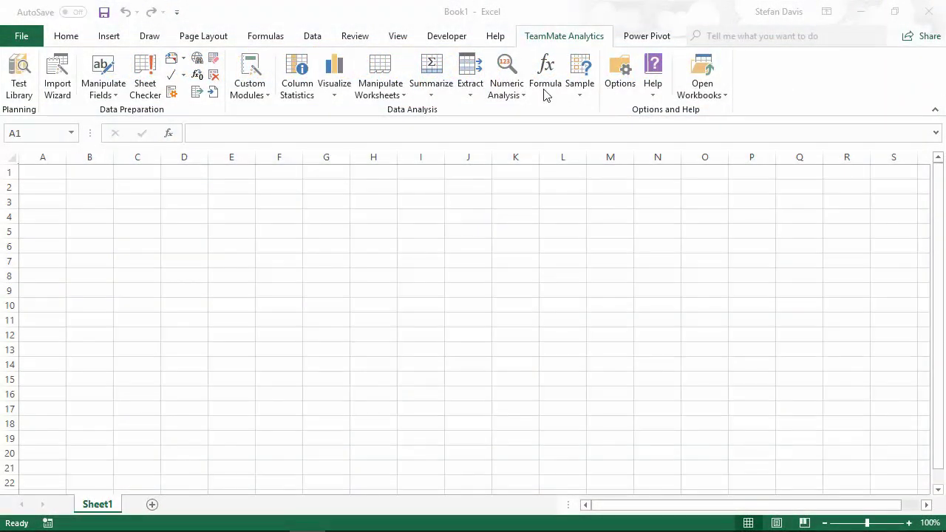
Browse the TeamMate custom module groups and view the Custom Module Manager, then close it.
click(255, 96)
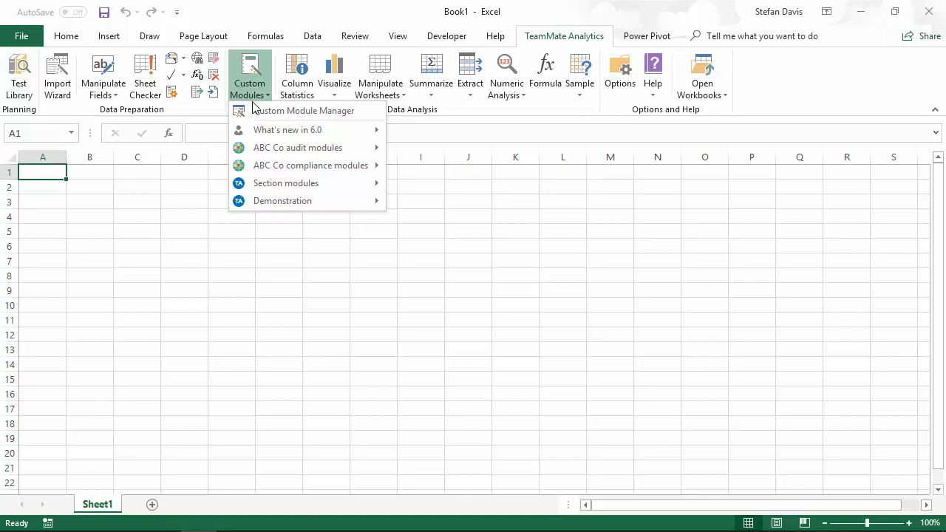
mouse_move(246, 134)
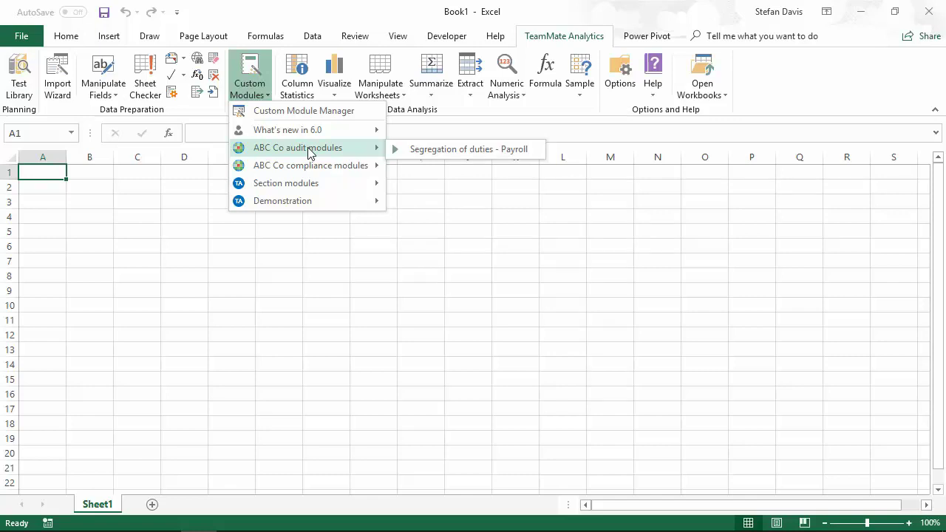
mouse_move(243, 184)
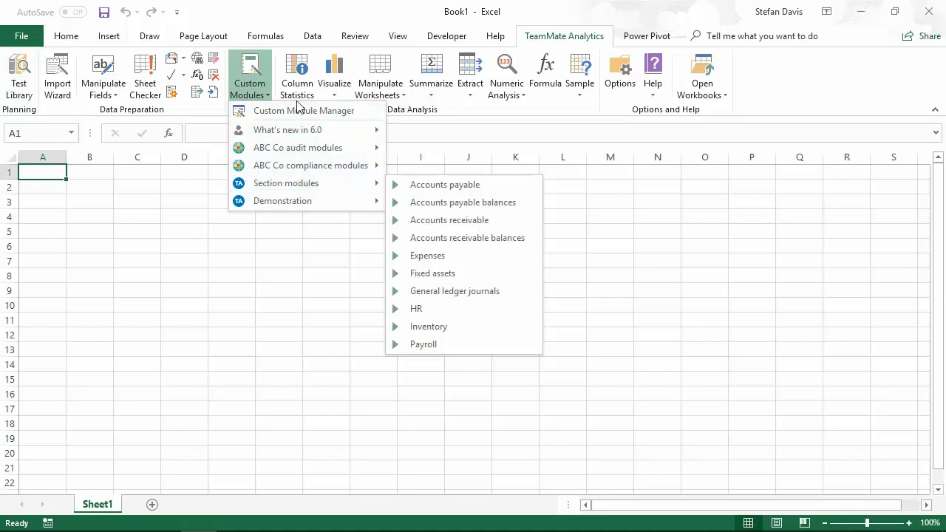
click(300, 112)
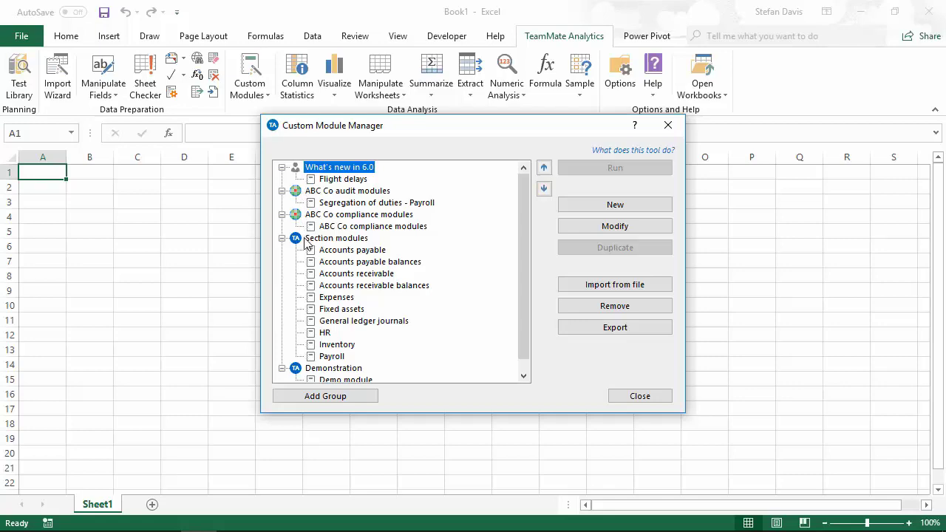
click(640, 397)
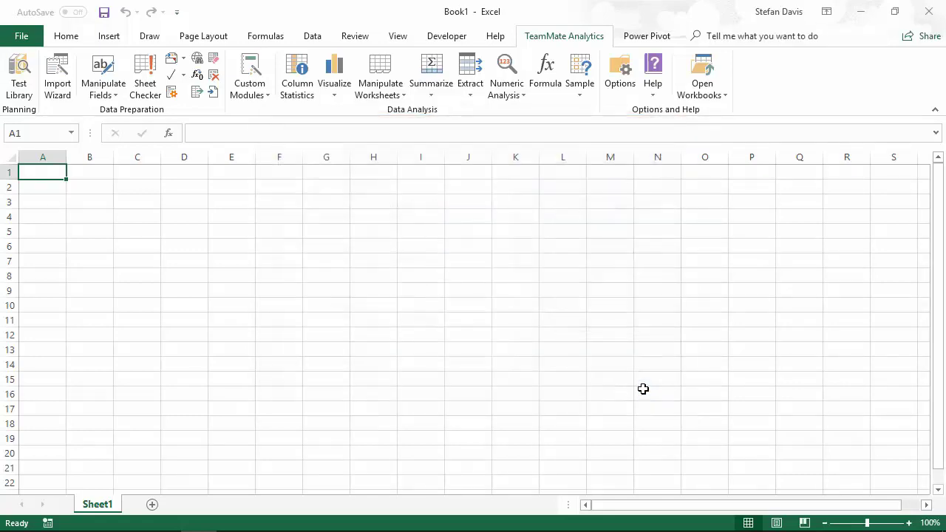
Open the TeamMate Analytics options and view the company-wide and country holiday date lists.
click(622, 77)
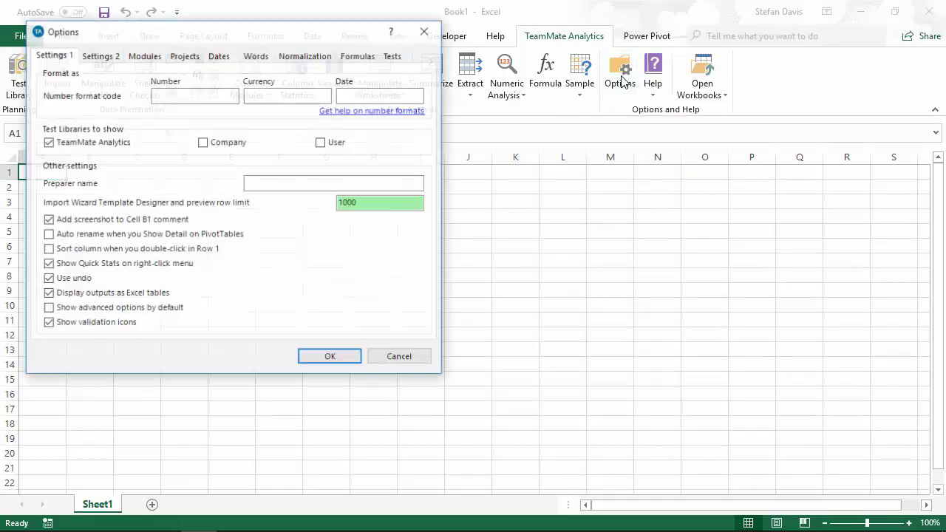
drag(296, 30, 482, 127)
click(405, 157)
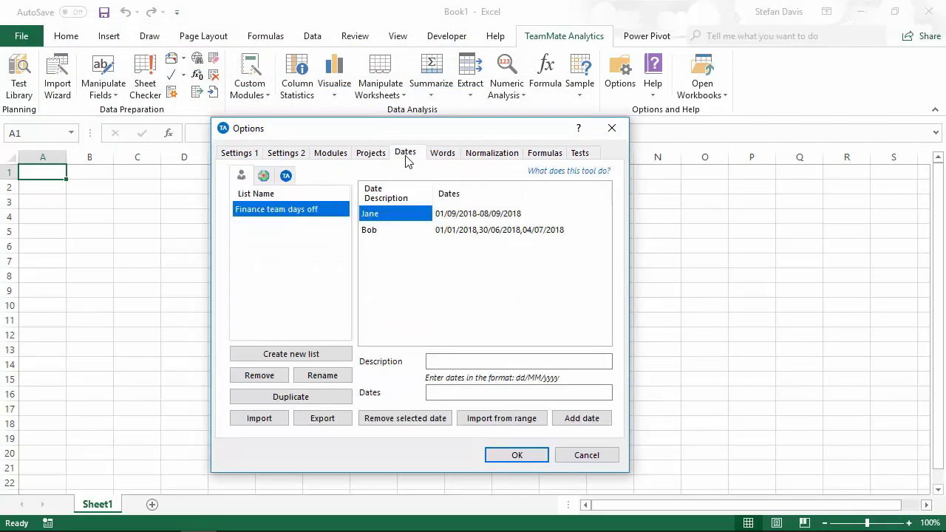
click(262, 177)
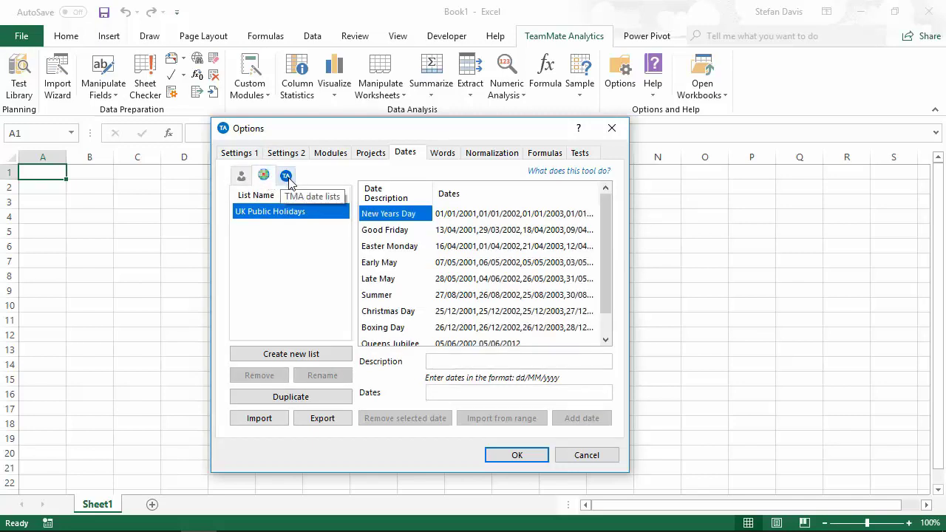
click(287, 176)
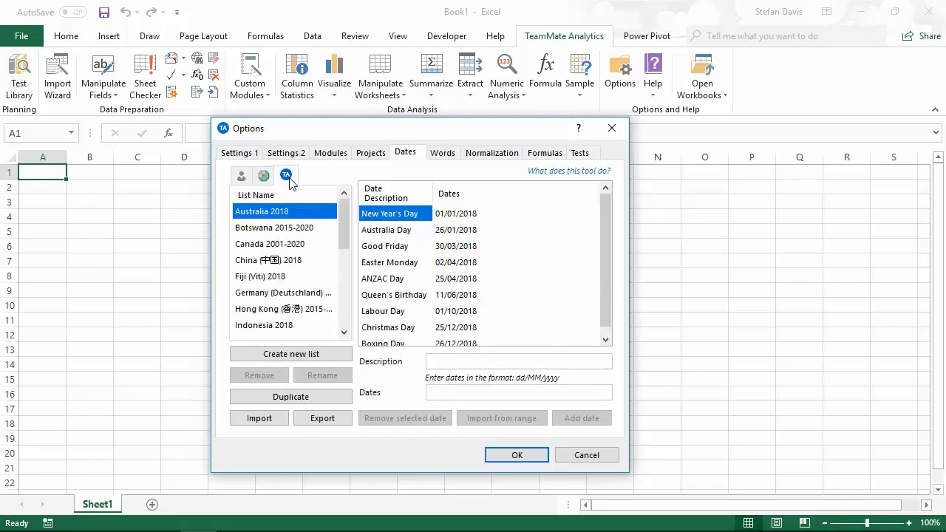
Review the stored Words, Normalization and Formulas lists, then cancel the options.
click(443, 153)
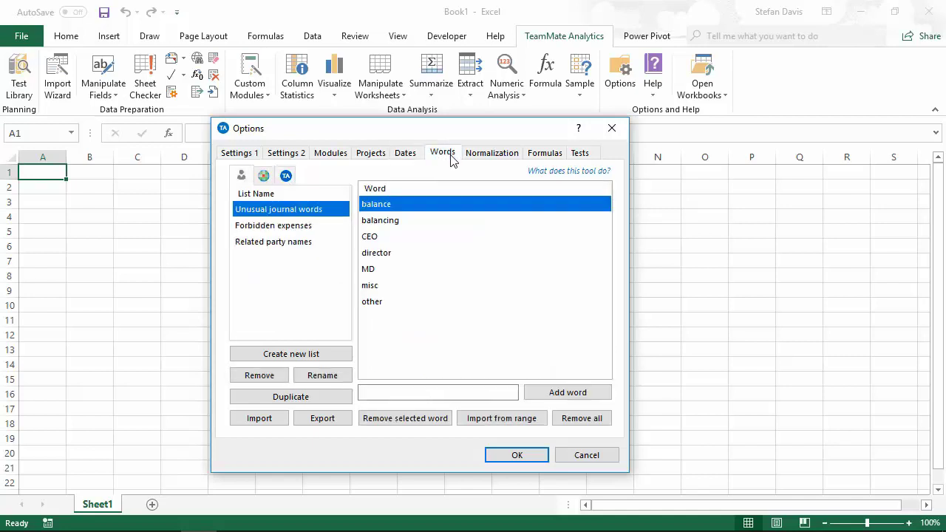
click(488, 155)
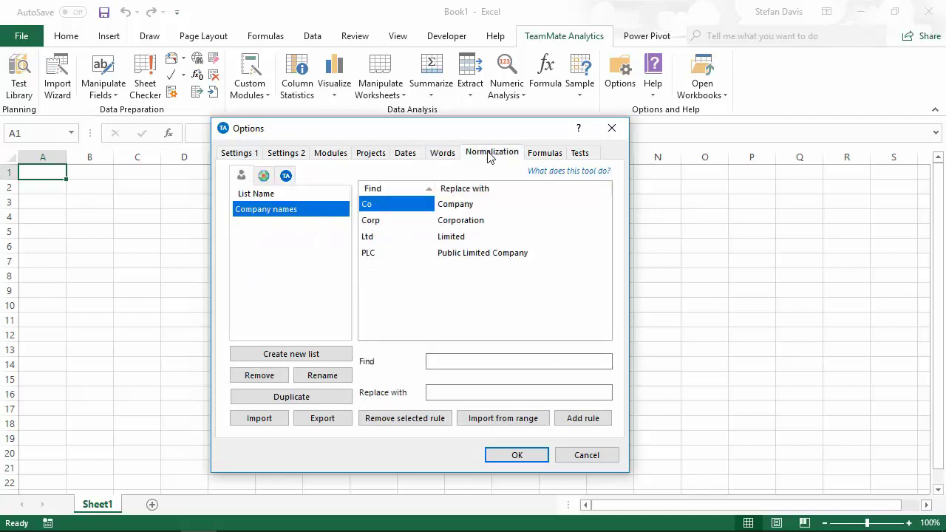
click(544, 156)
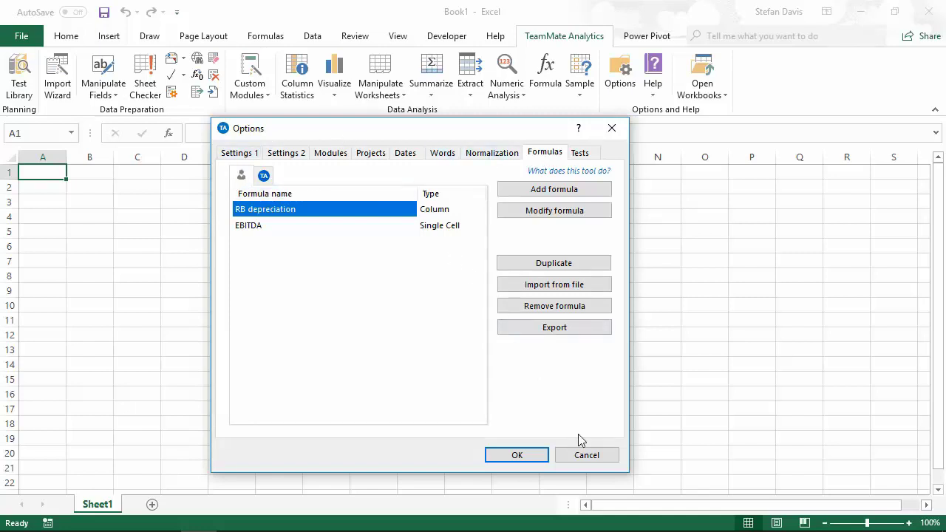
click(588, 456)
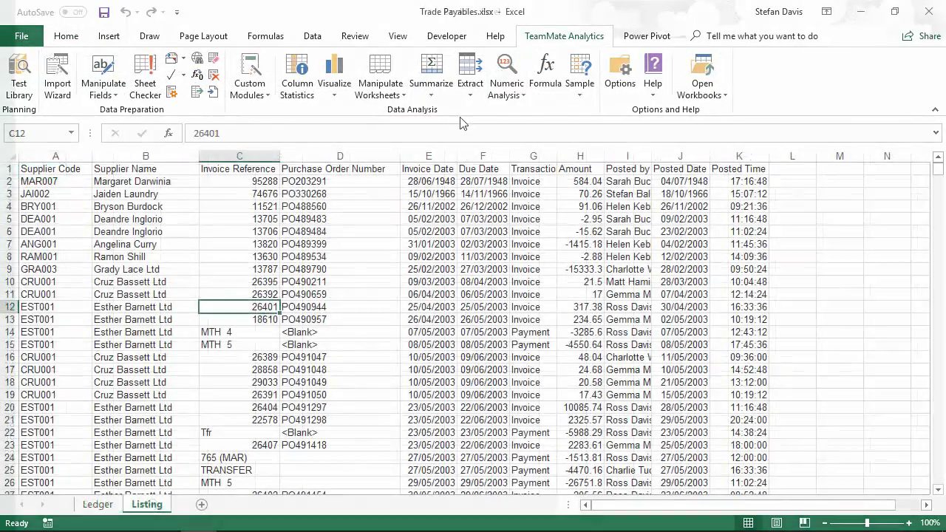
click(471, 76)
click(502, 110)
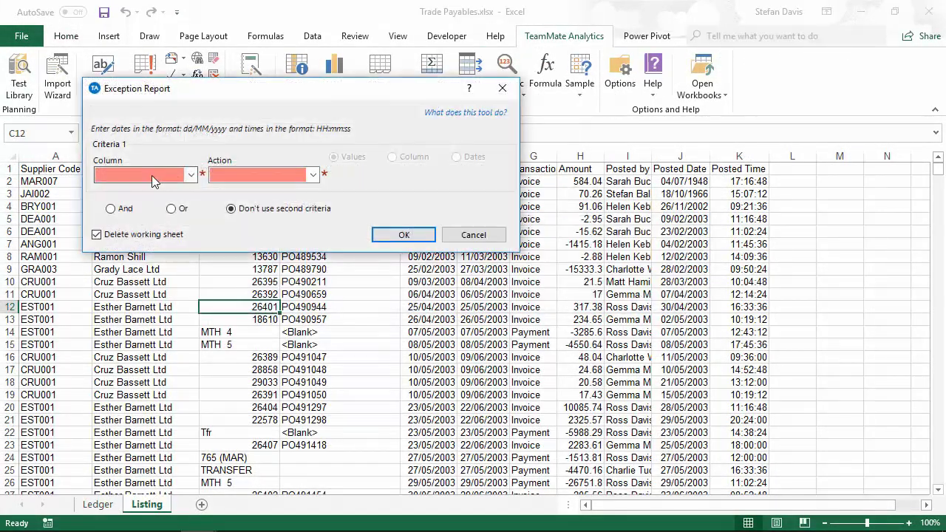
click(152, 175)
click(118, 303)
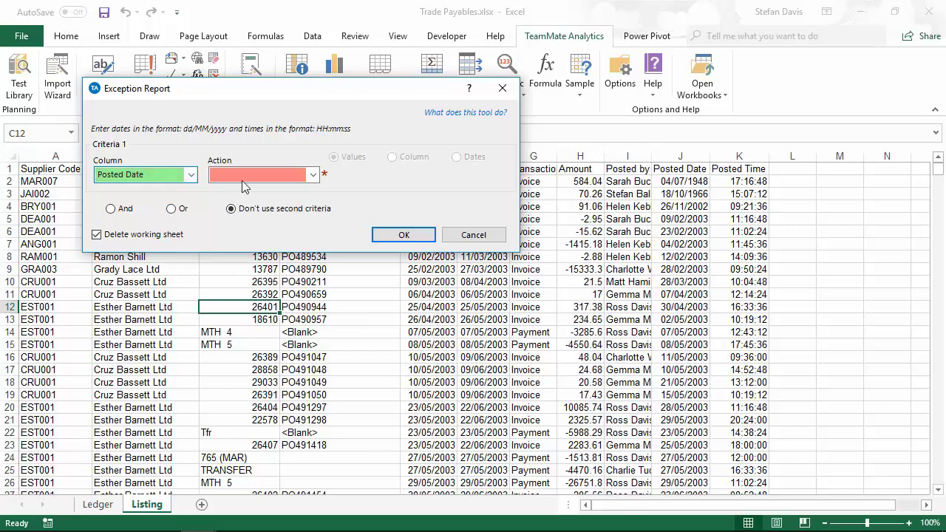
click(249, 175)
click(236, 215)
click(456, 157)
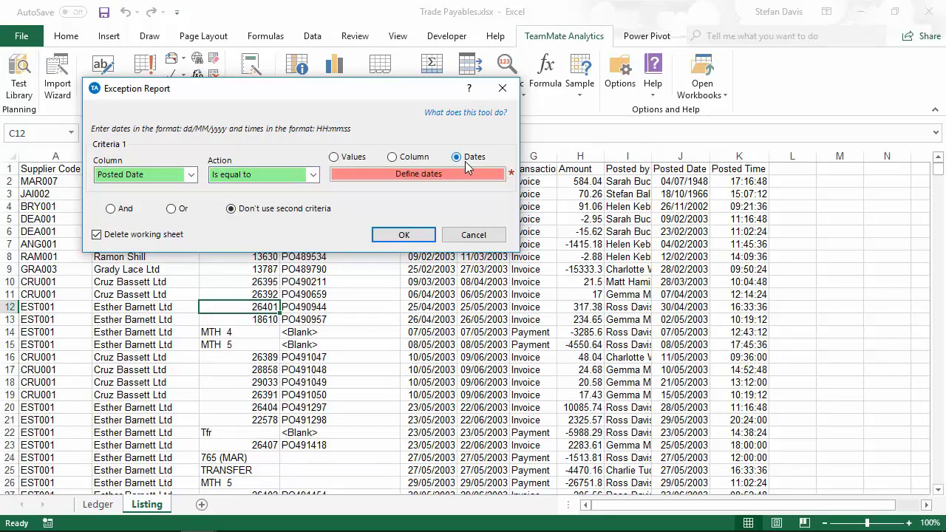
click(453, 175)
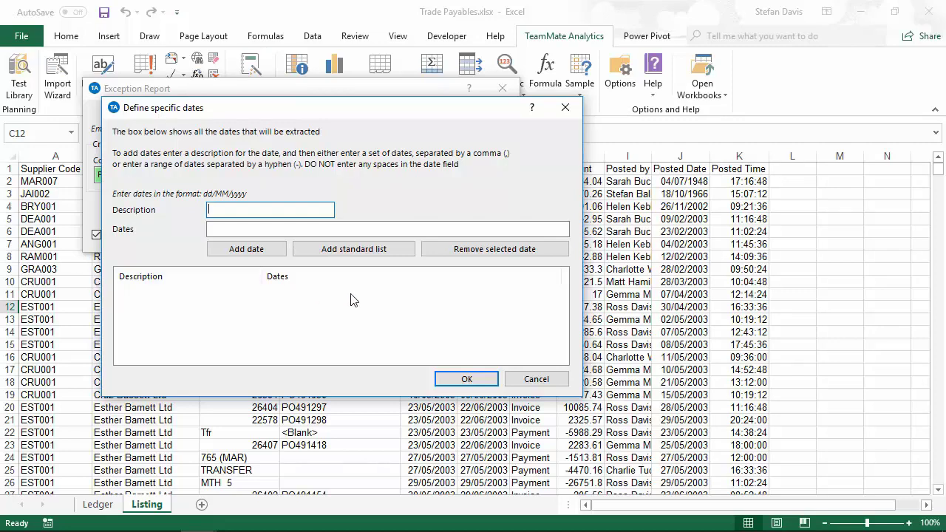
click(369, 251)
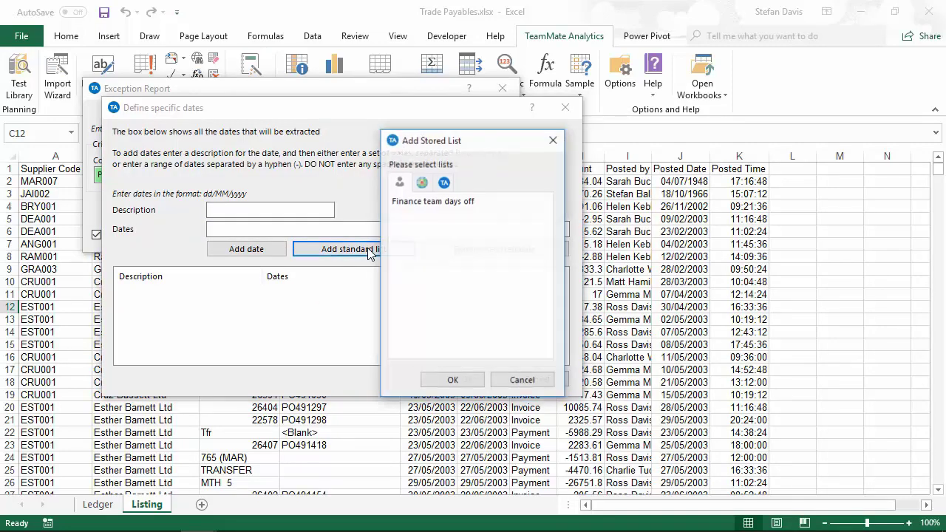
click(422, 204)
click(452, 381)
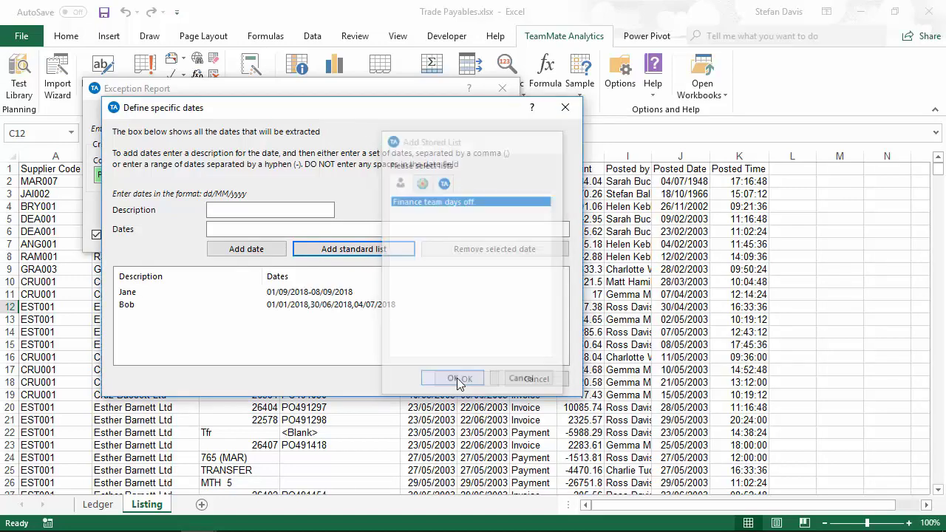
click(378, 248)
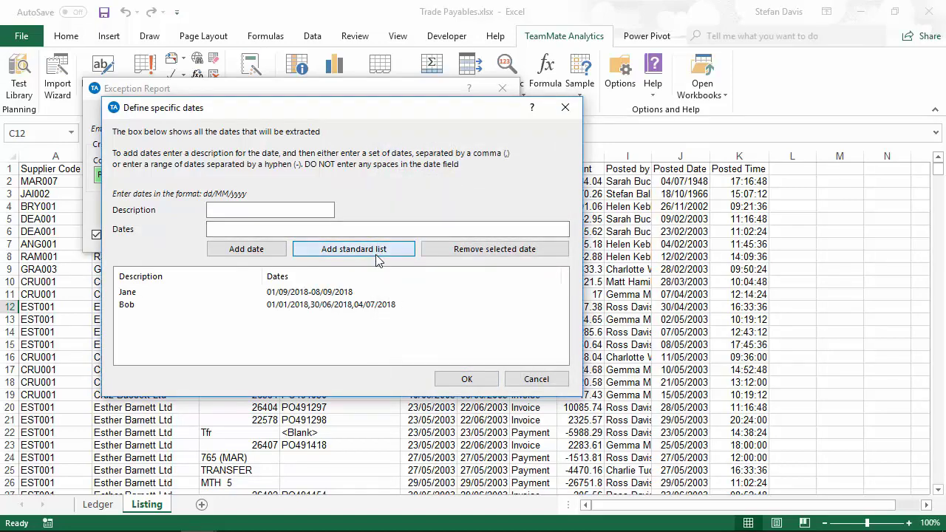
click(421, 183)
click(425, 200)
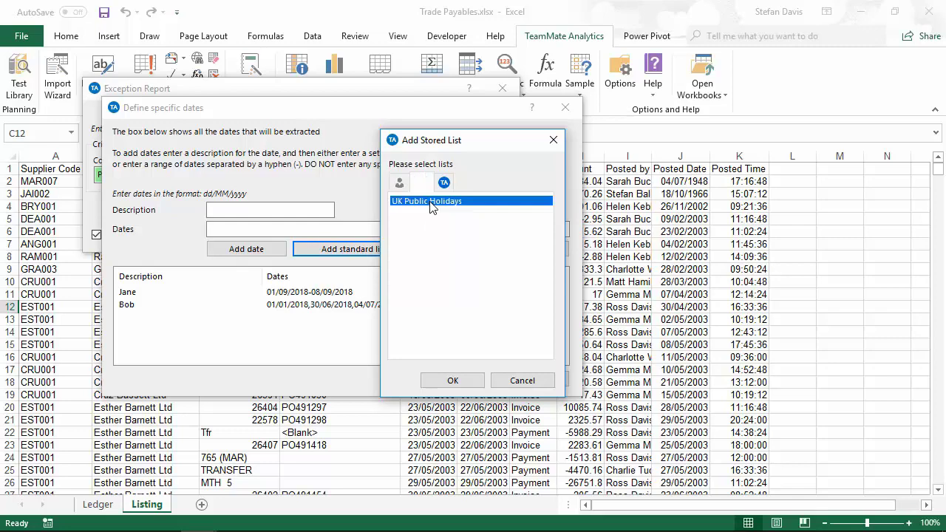
click(453, 380)
click(388, 248)
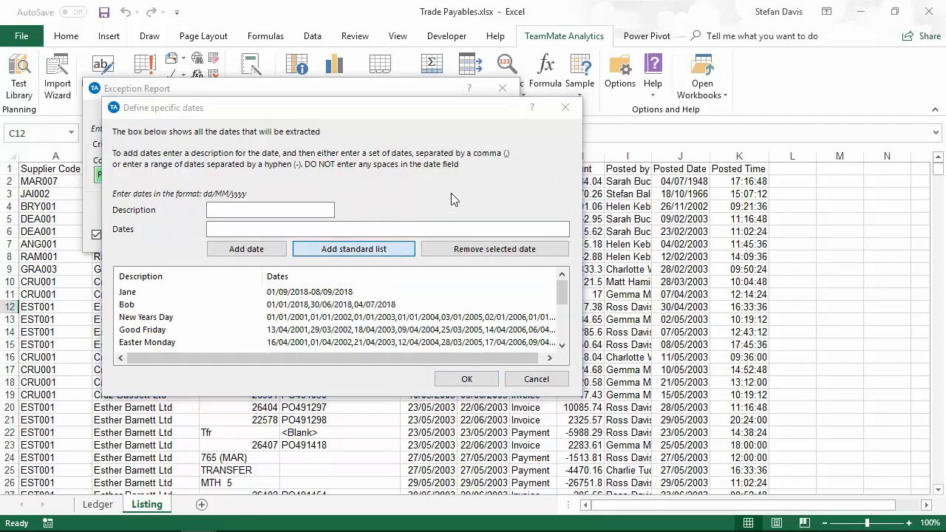
click(445, 182)
click(438, 249)
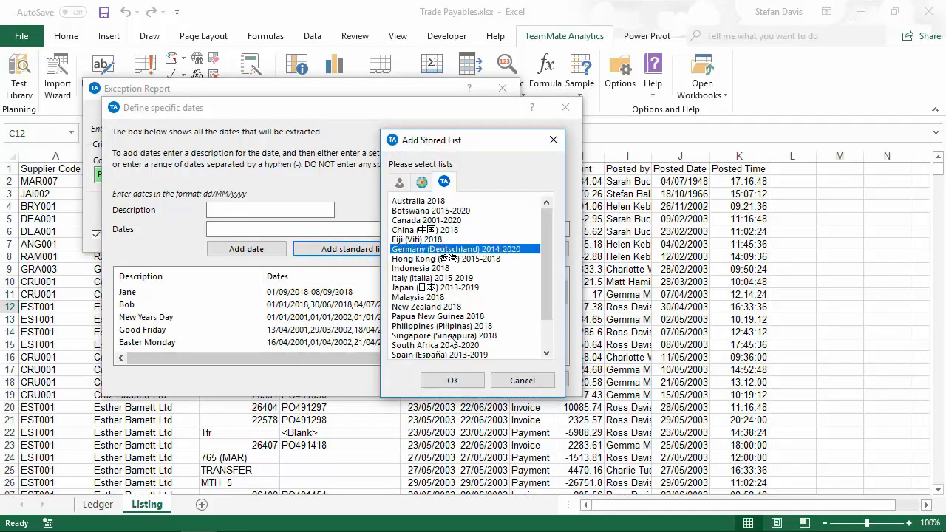
click(453, 381)
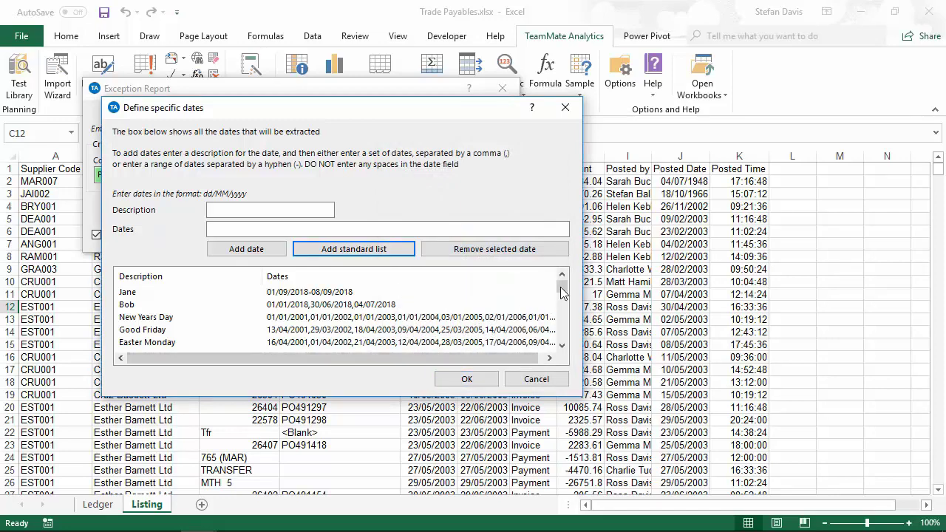
drag(563, 288, 563, 310)
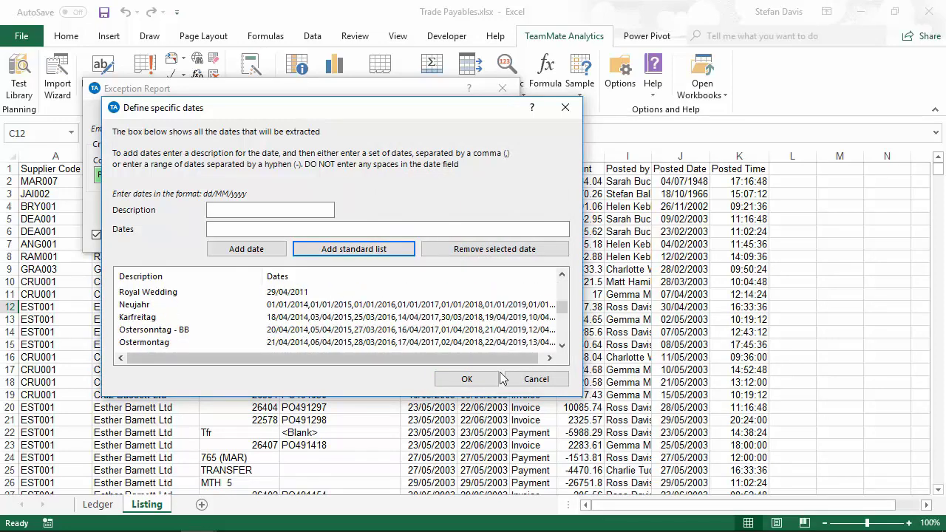
click(467, 378)
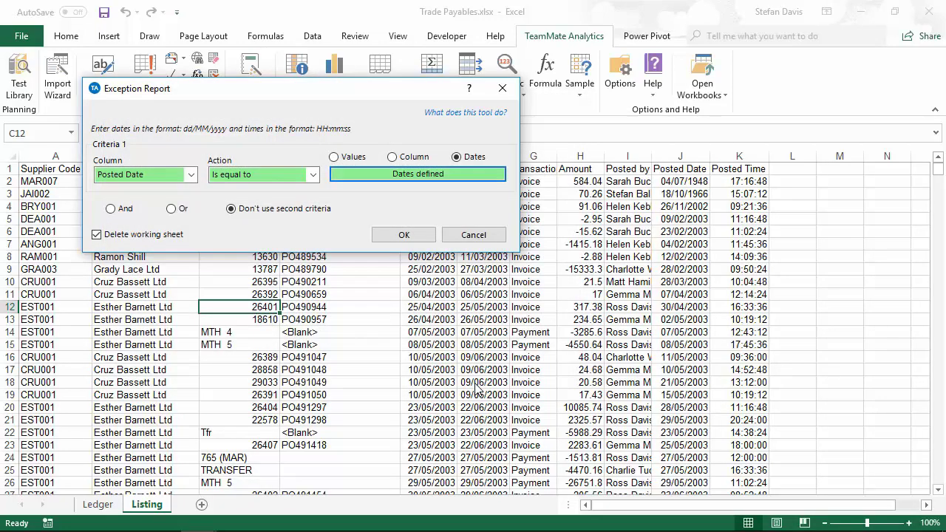
click(474, 235)
Open and close the audit Test Library, then browse the Custom Modules list.
click(20, 87)
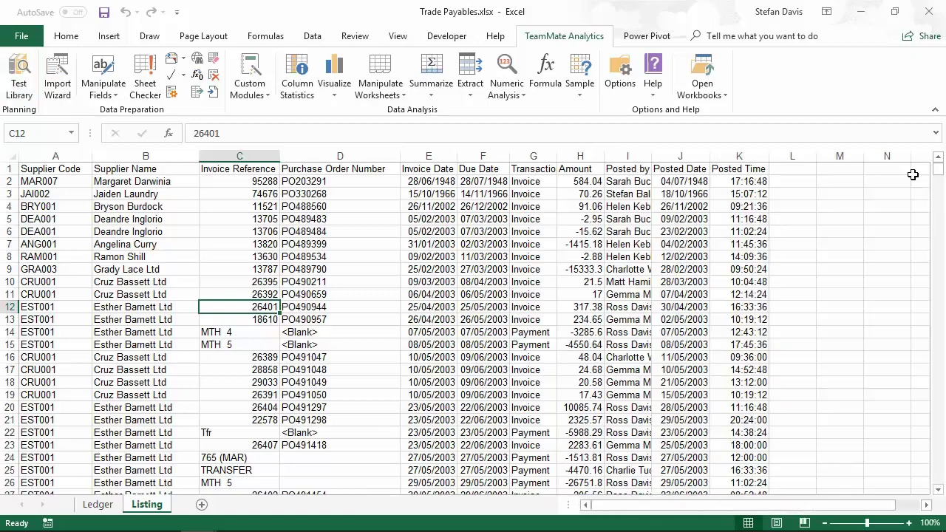
click(927, 168)
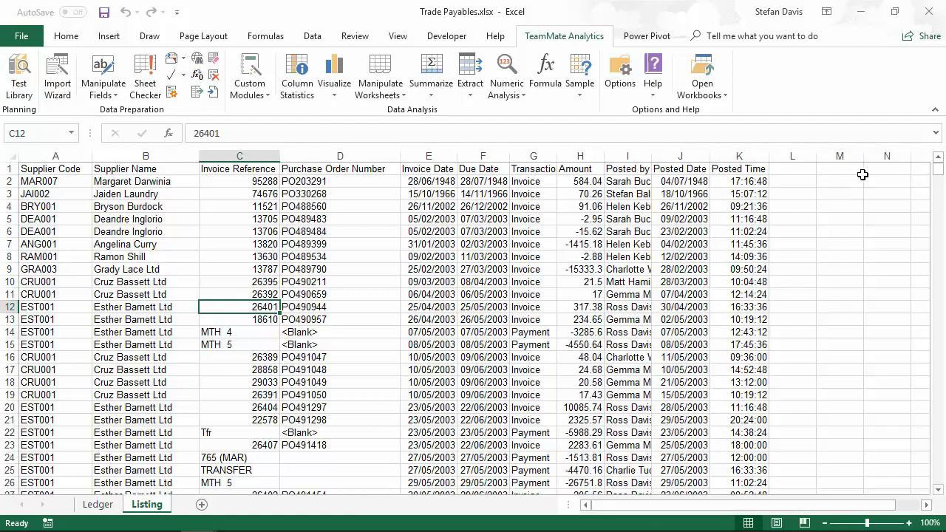
click(250, 96)
mouse_move(253, 149)
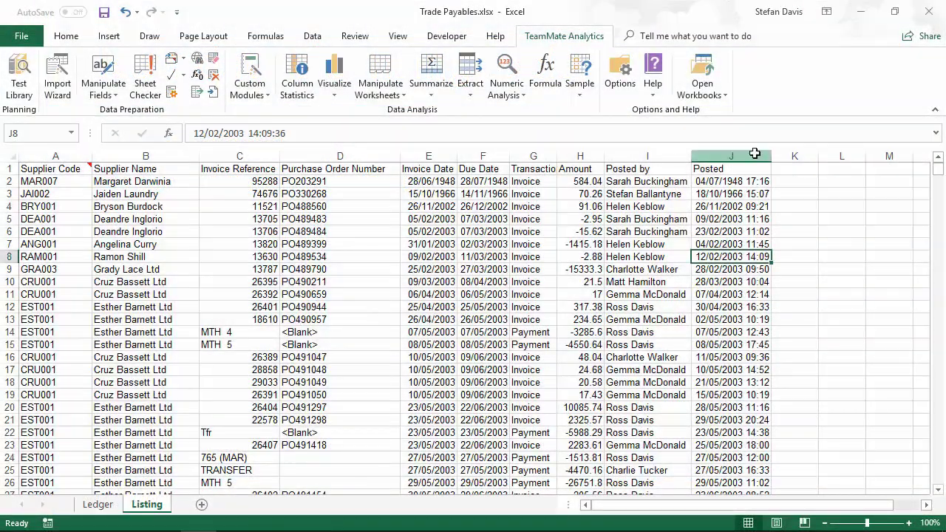
Copy the Posted column J into column K.
click(755, 153)
key(ctrl+c)
key(ctrl+v)
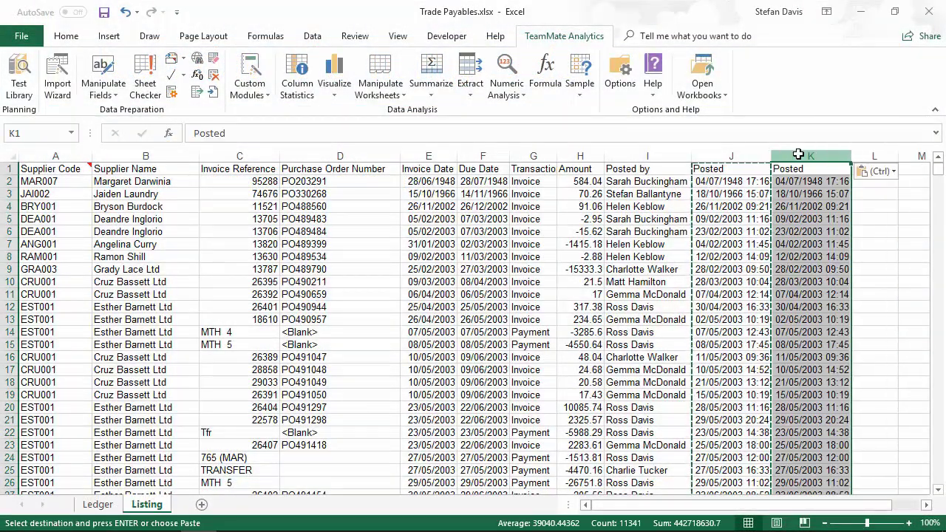
Convert column J's date-times to dates only with Convert DateTime to Date.
click(728, 152)
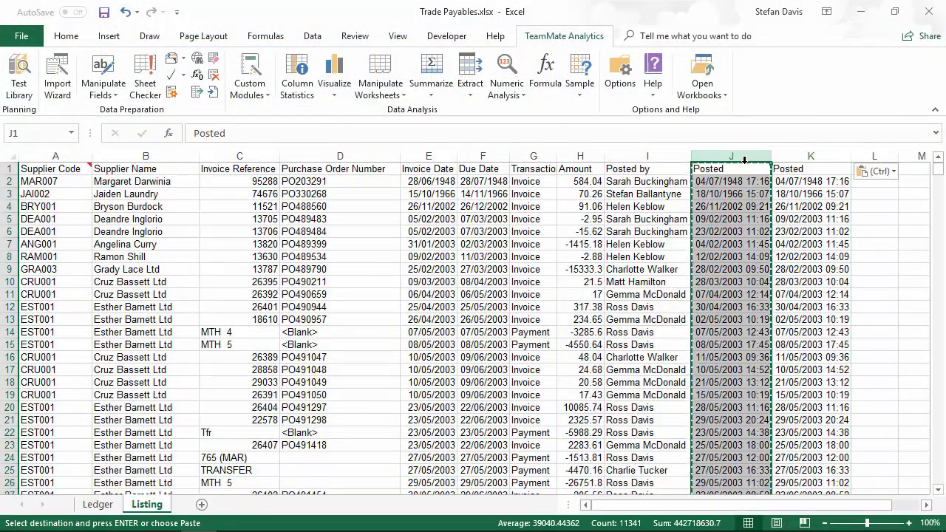
click(109, 96)
mouse_move(175, 204)
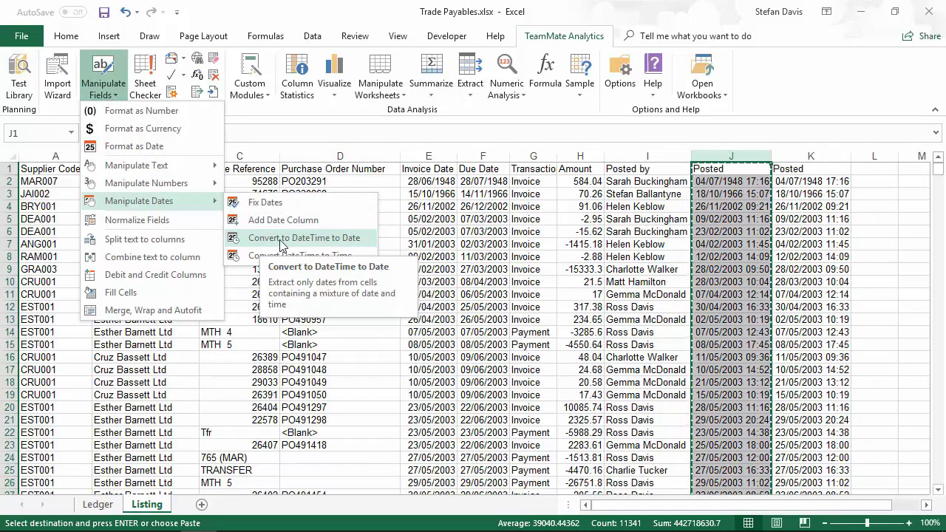
click(355, 244)
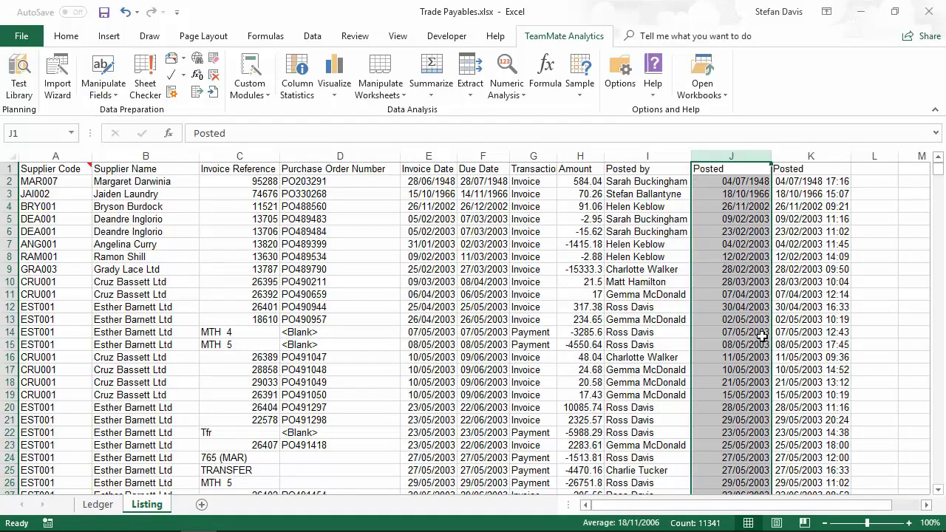
Convert column K's date-times to times only with Convert DateTime to Time.
click(815, 156)
click(102, 90)
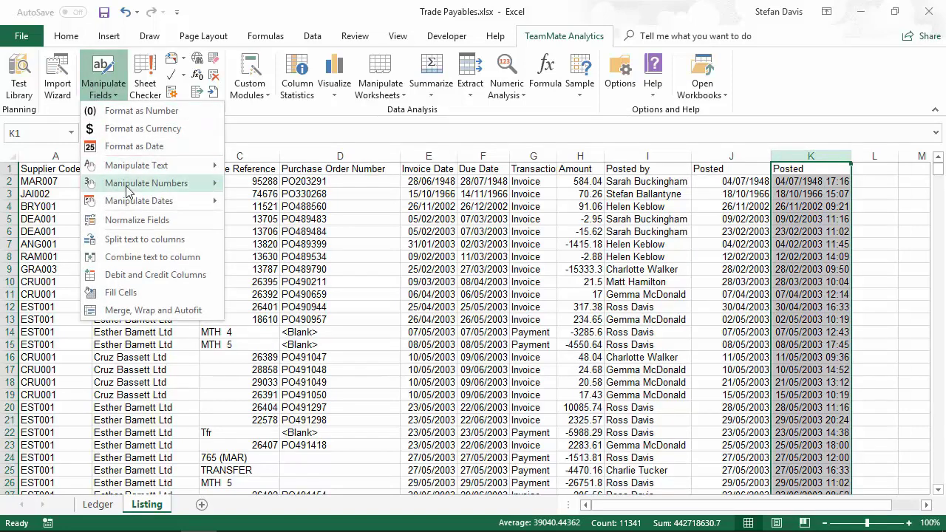
mouse_move(128, 201)
click(266, 256)
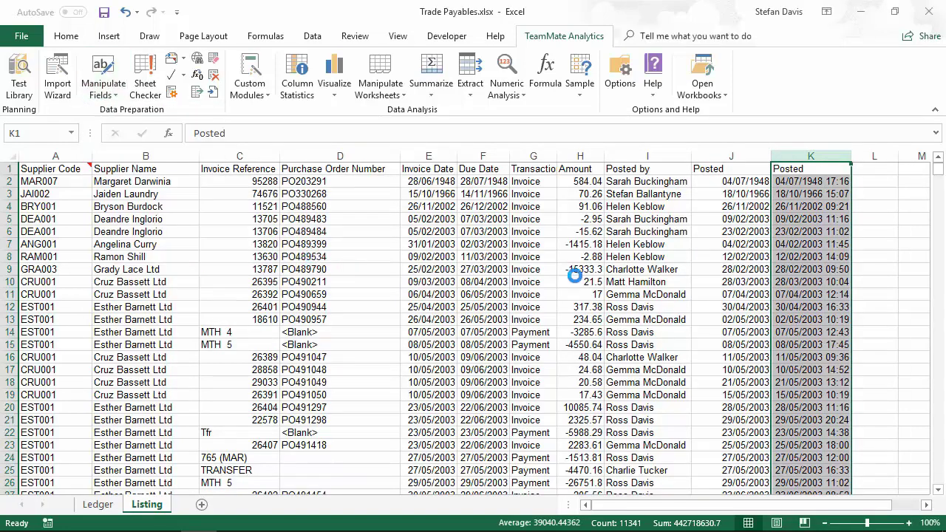